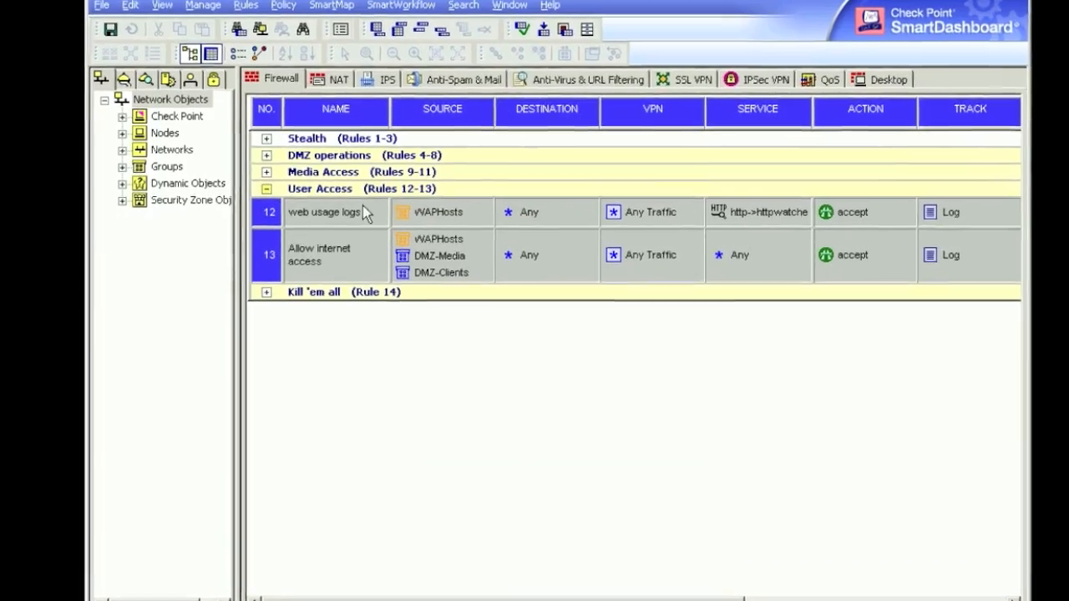
Step: Review the permissions profile assigned to the fwadmin administrator, leaving its properties unchanged
click(190, 79)
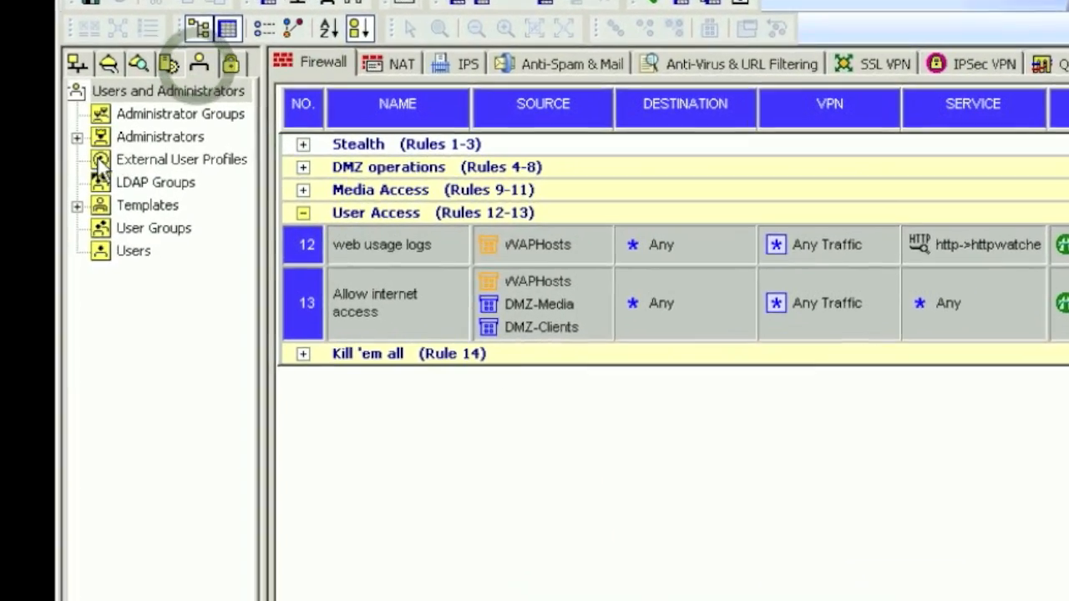
click(82, 136)
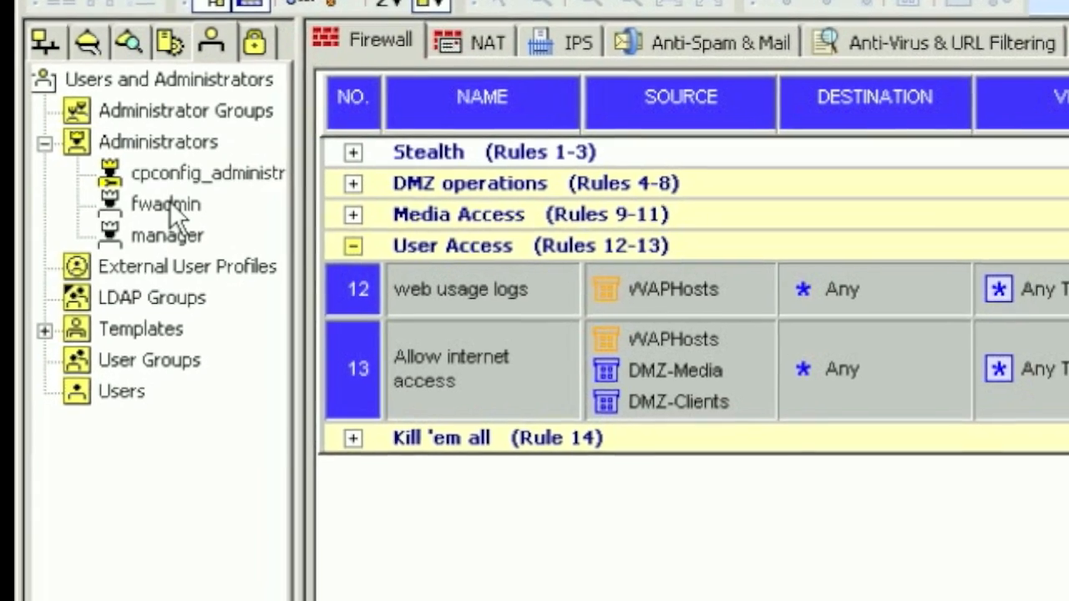
double_click(169, 205)
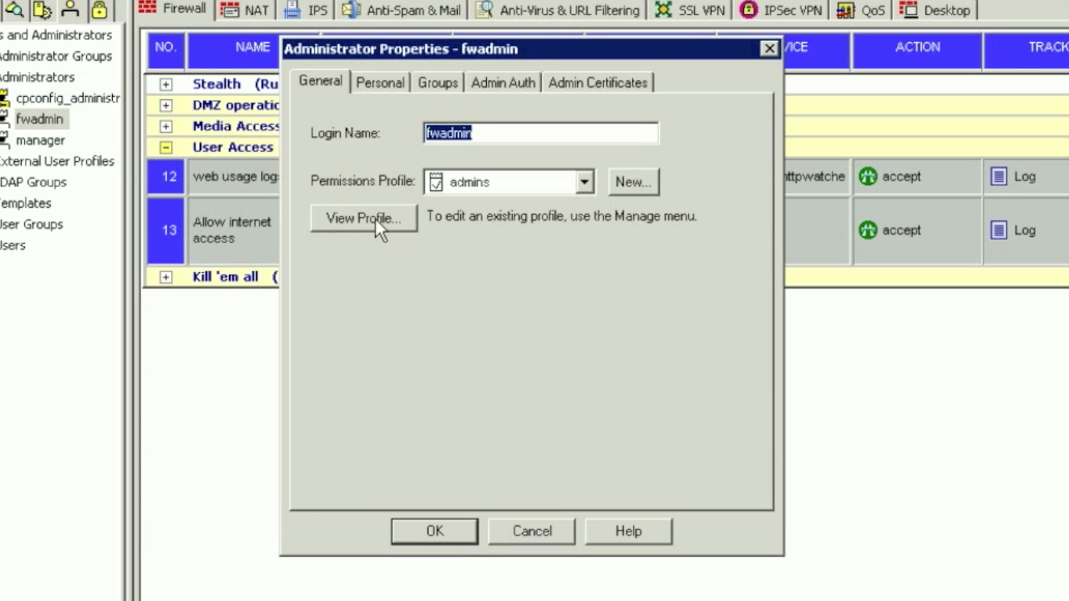
click(409, 237)
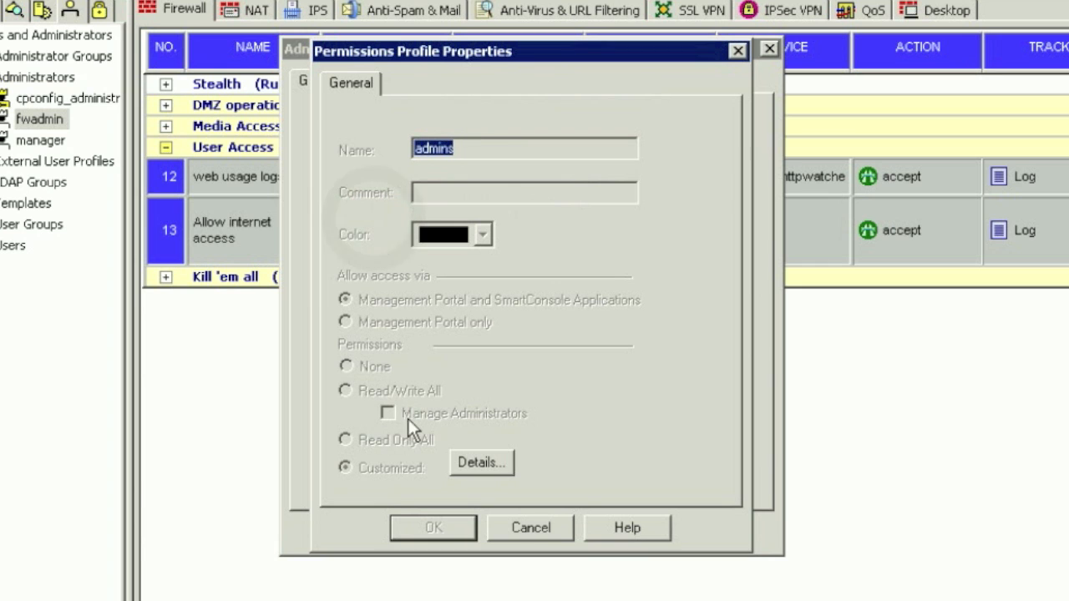
click(521, 537)
click(522, 532)
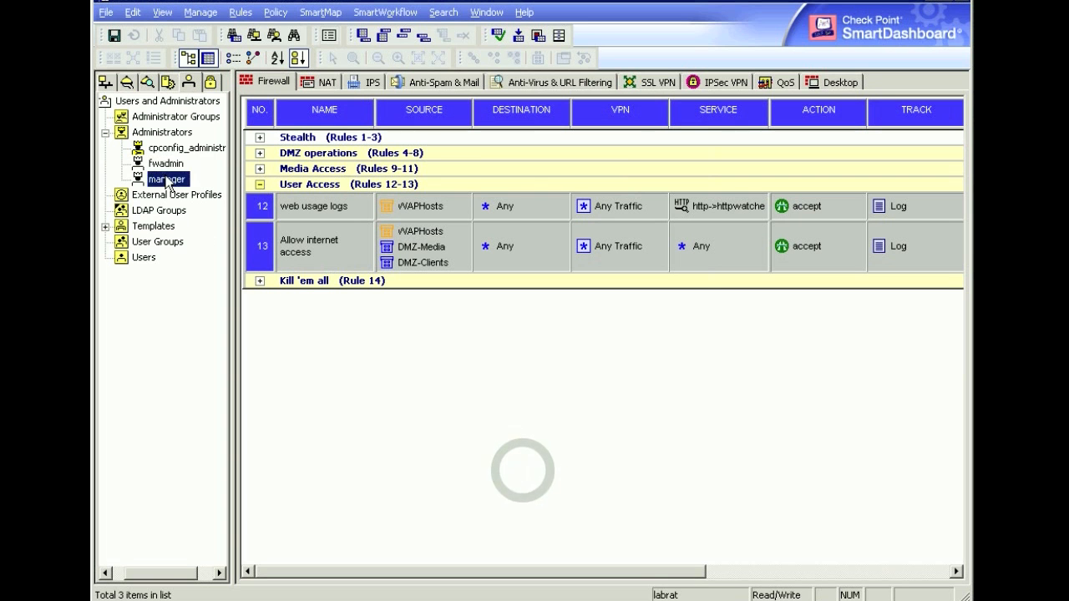
Step: Review the manager administrator's permissions profile and the list of administrators created via cpconfig
double_click(168, 180)
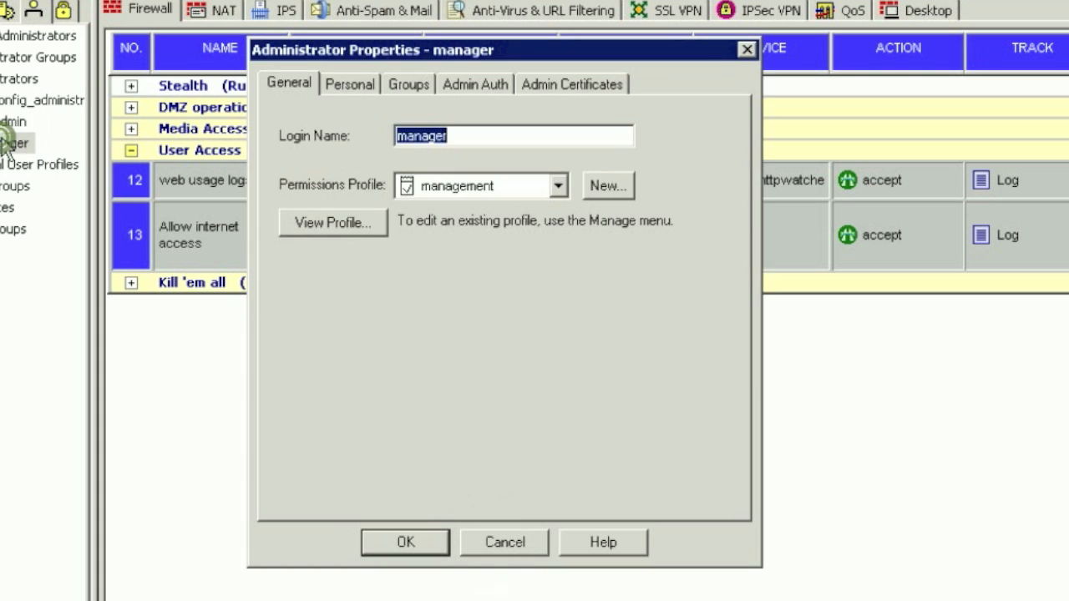
click(368, 227)
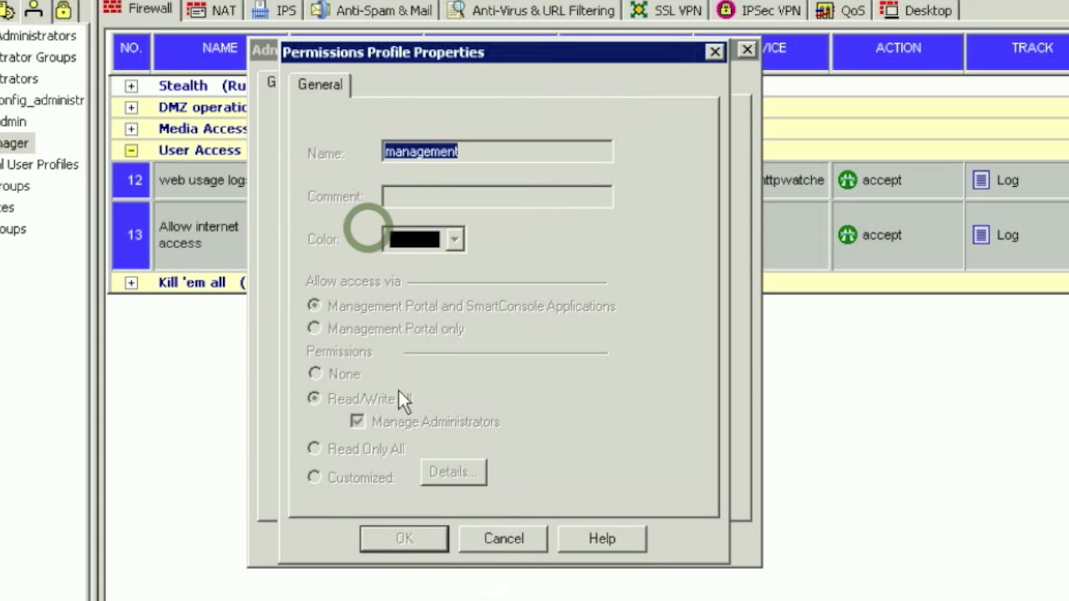
click(506, 537)
click(506, 537)
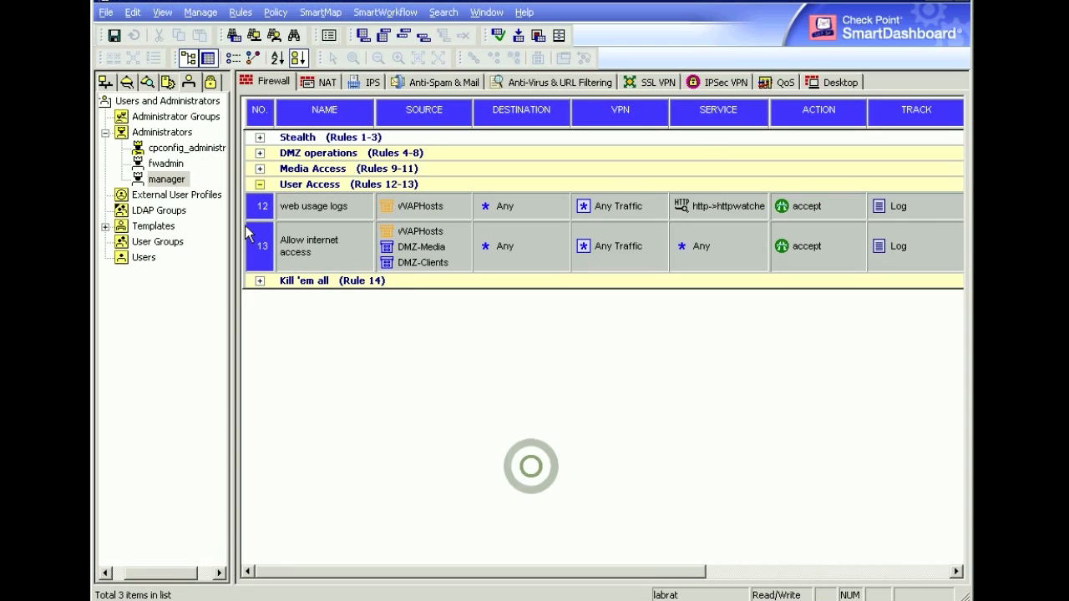
double_click(189, 149)
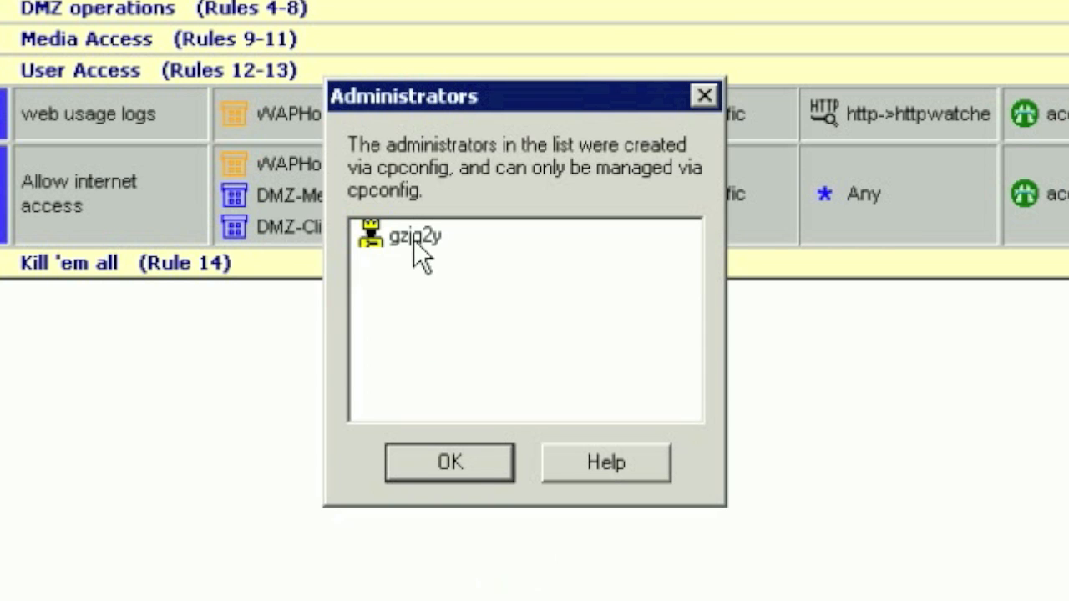
click(451, 462)
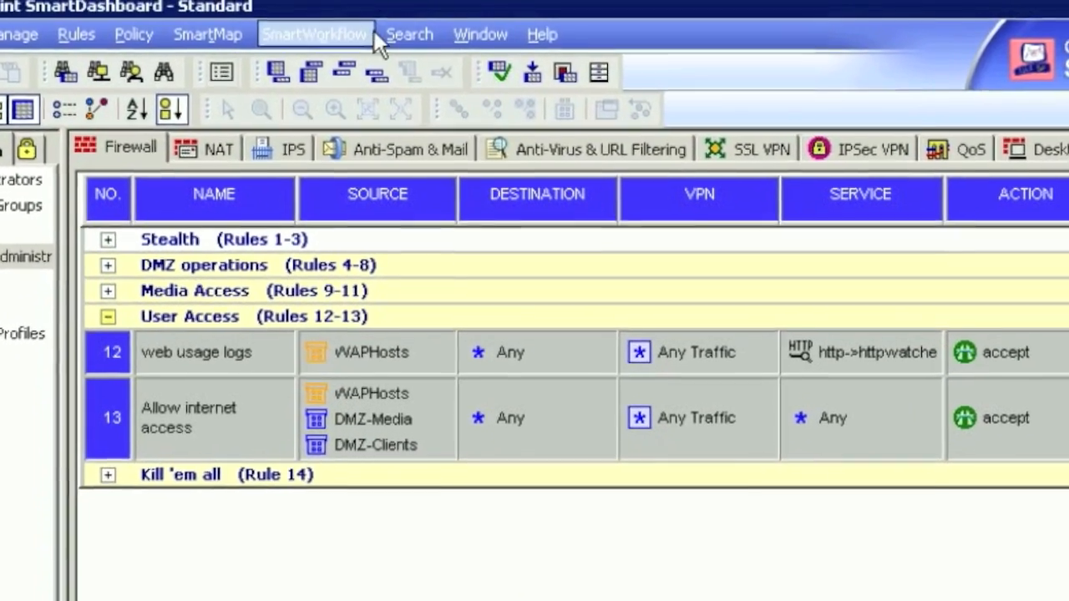
Step: Enable SmartWorkflow in the mode that tracks, reviews, and requires approval for changes
click(330, 35)
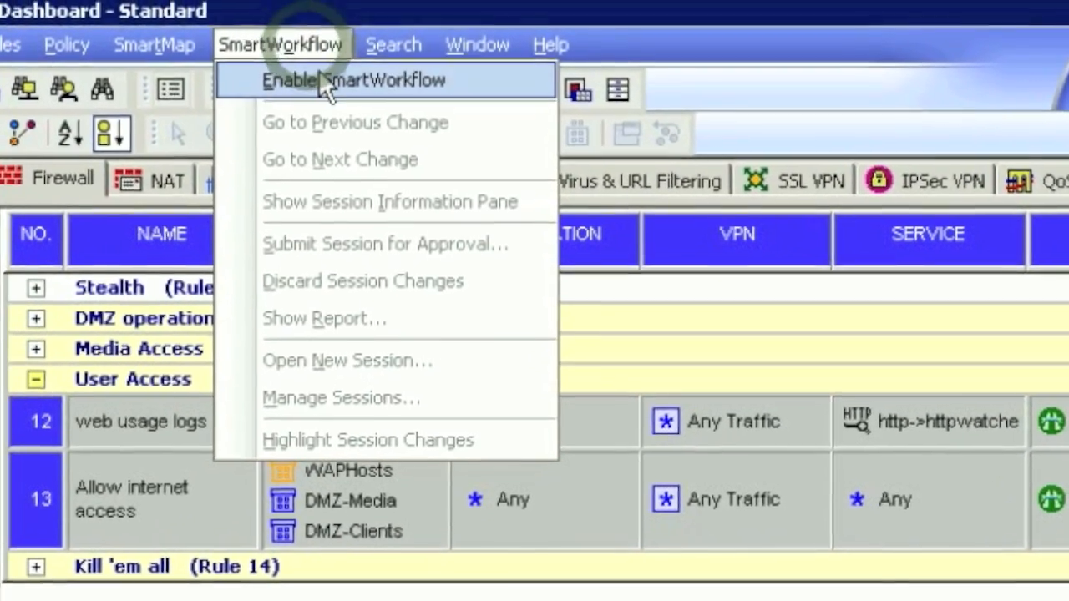
click(322, 66)
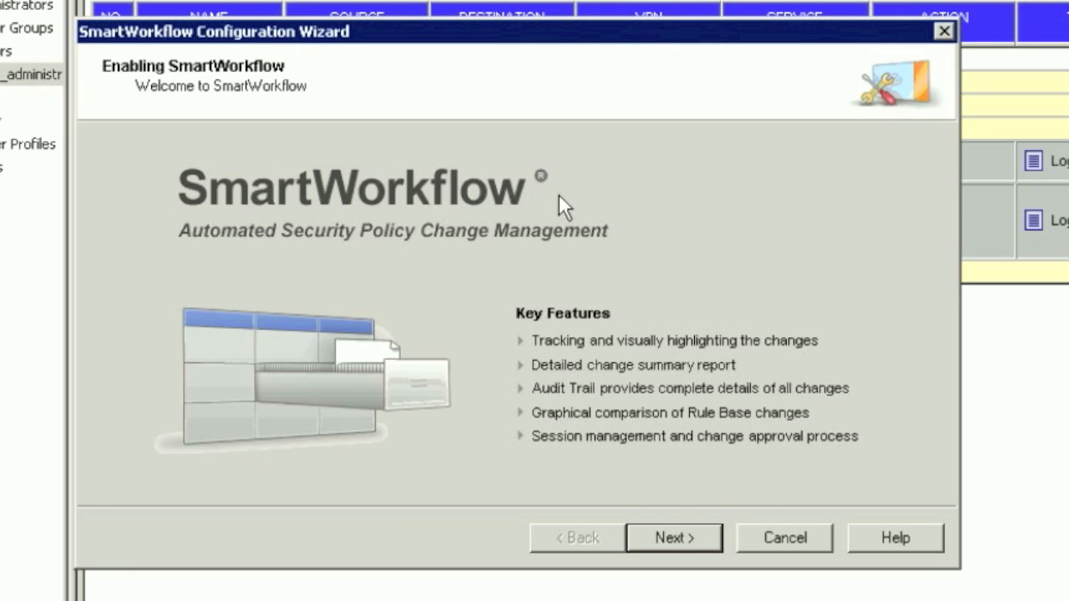
click(666, 534)
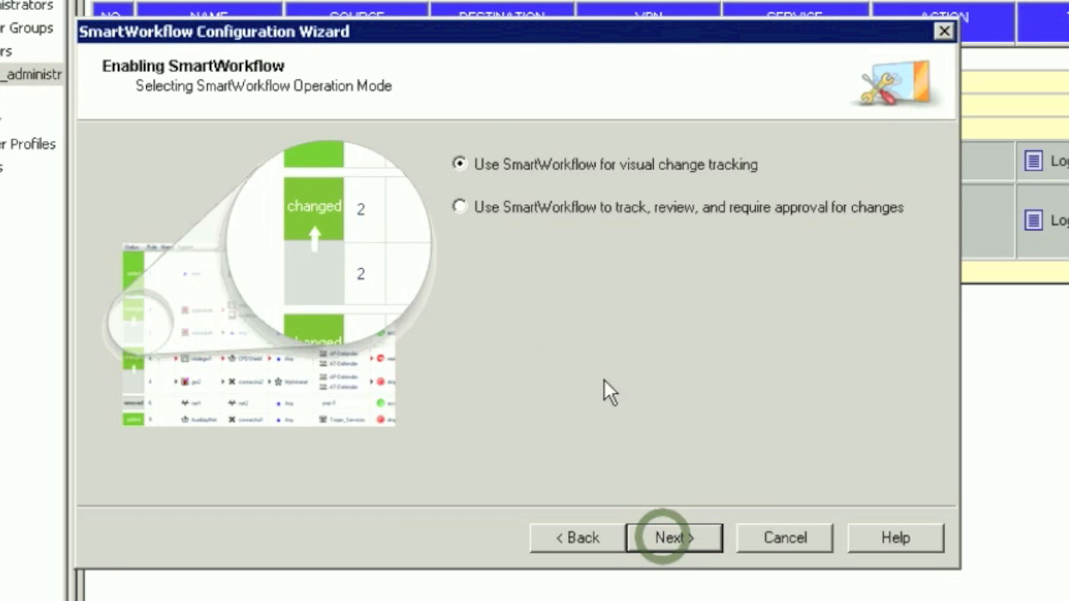
click(509, 207)
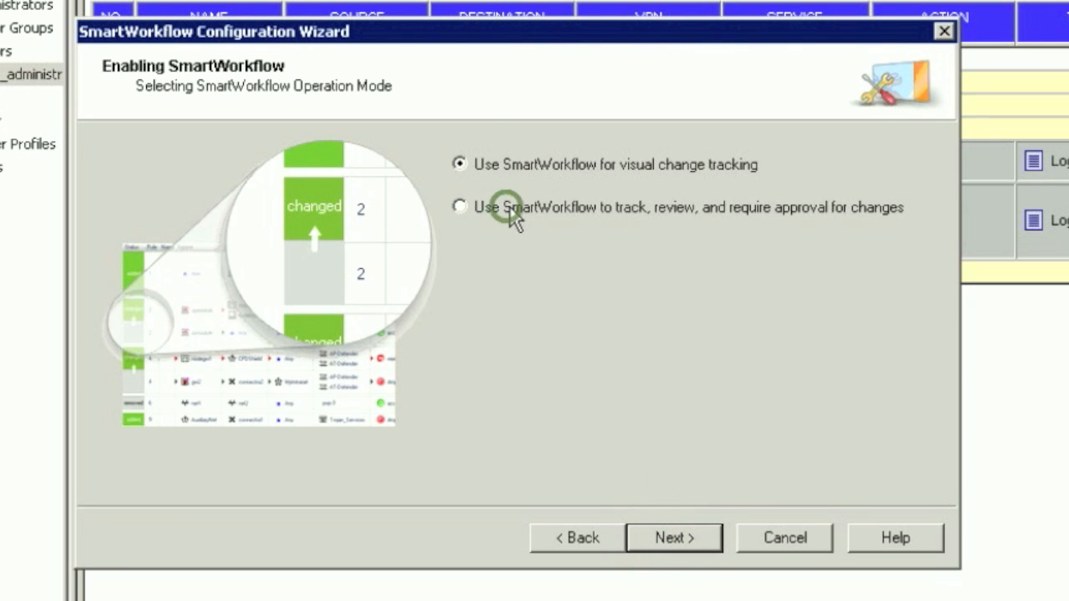
click(675, 539)
click(670, 527)
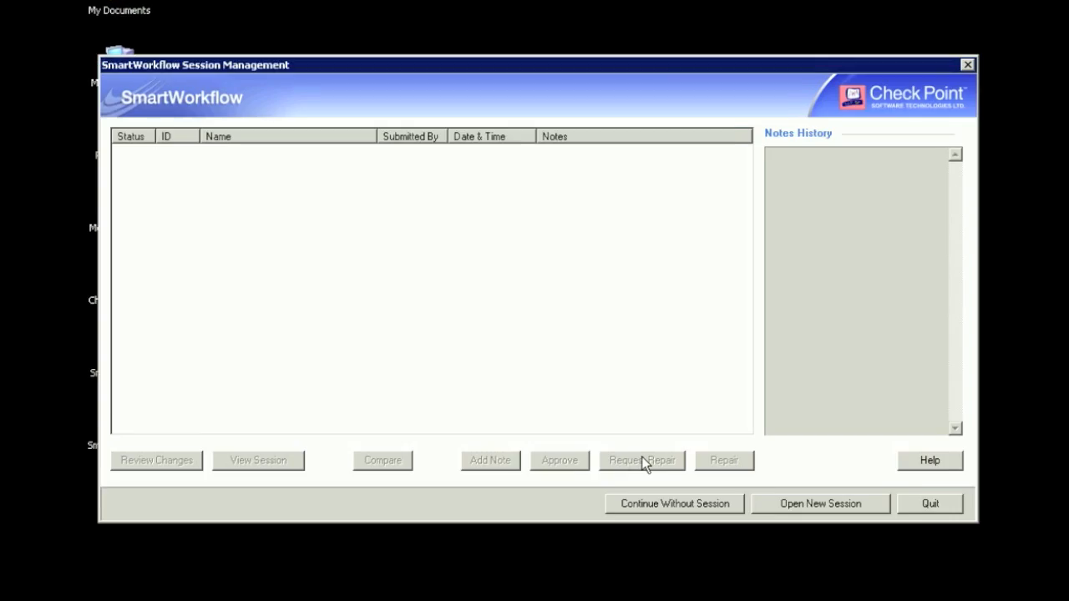
Step: Open a new session named "Enable smartworkflow" with the notes "turning on change control, set global policy so admins must be approved my managers"
text(Enable smart)
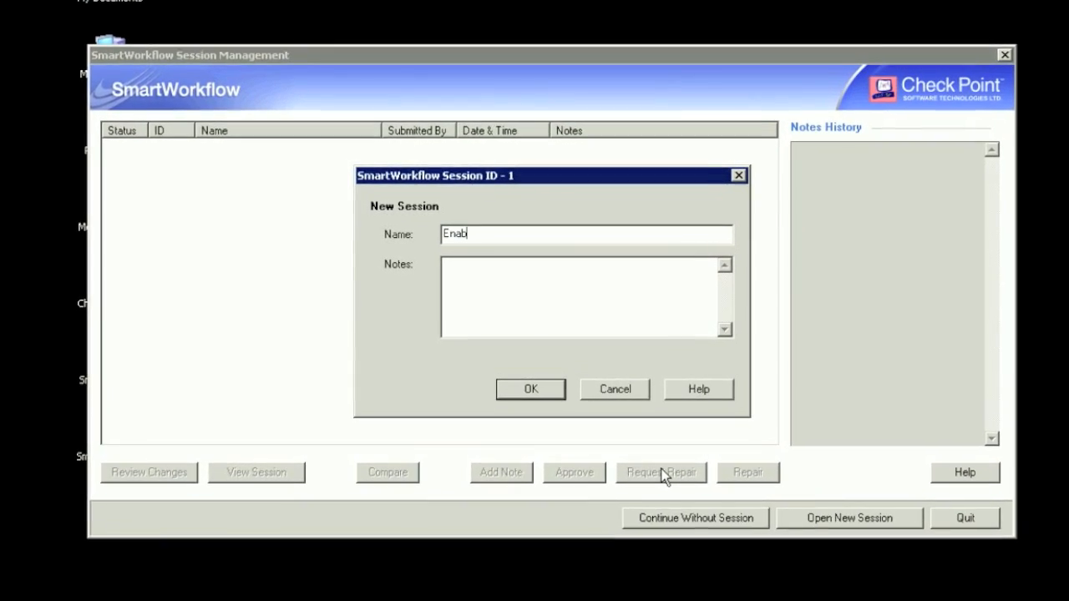
text(workflow)
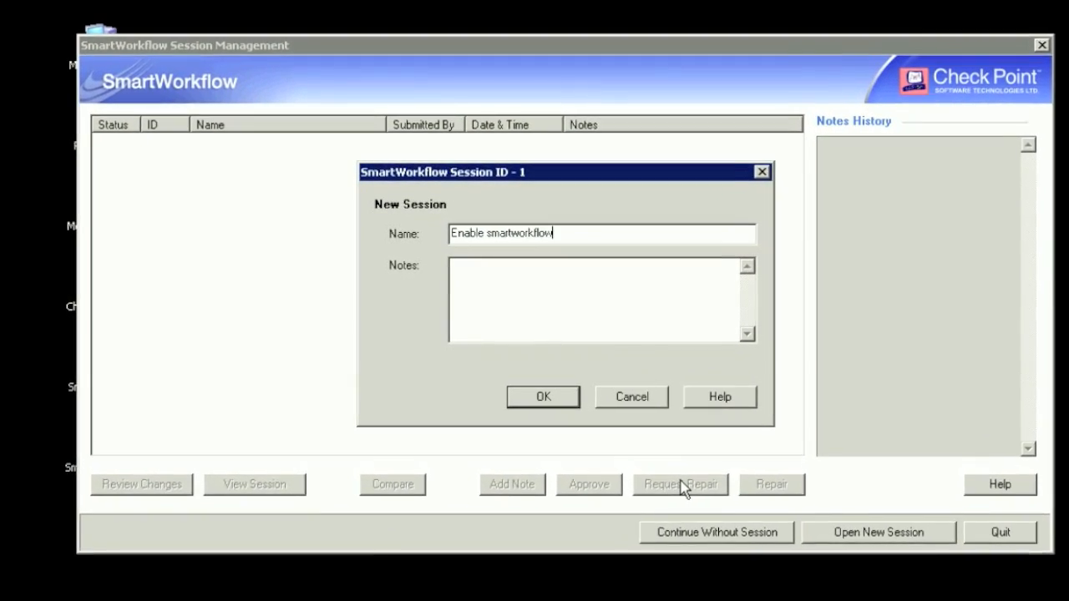
click(556, 308)
text(turning o)
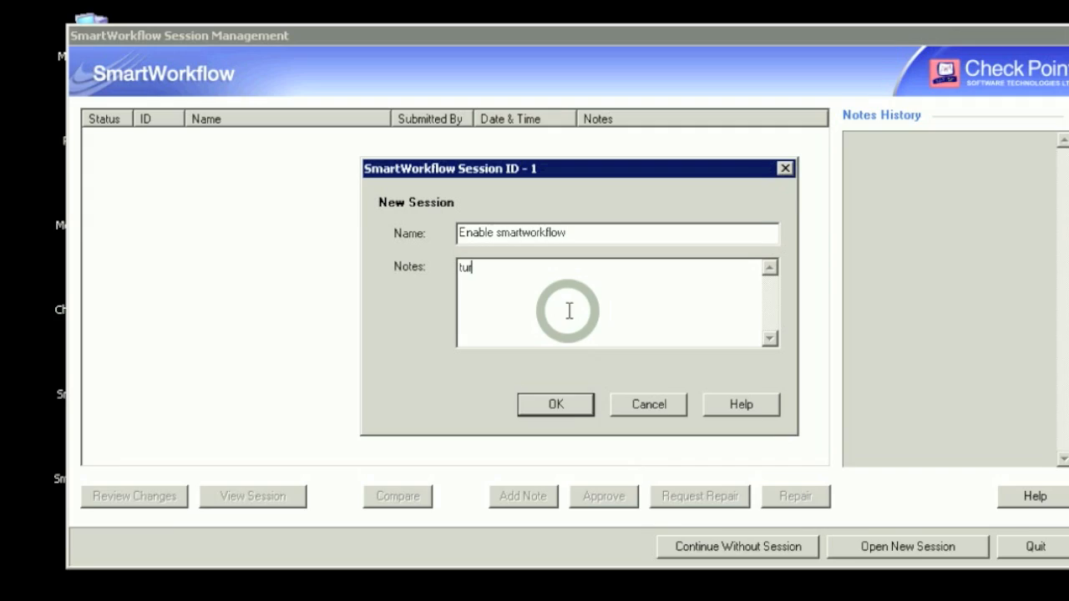
text(n change control, set g)
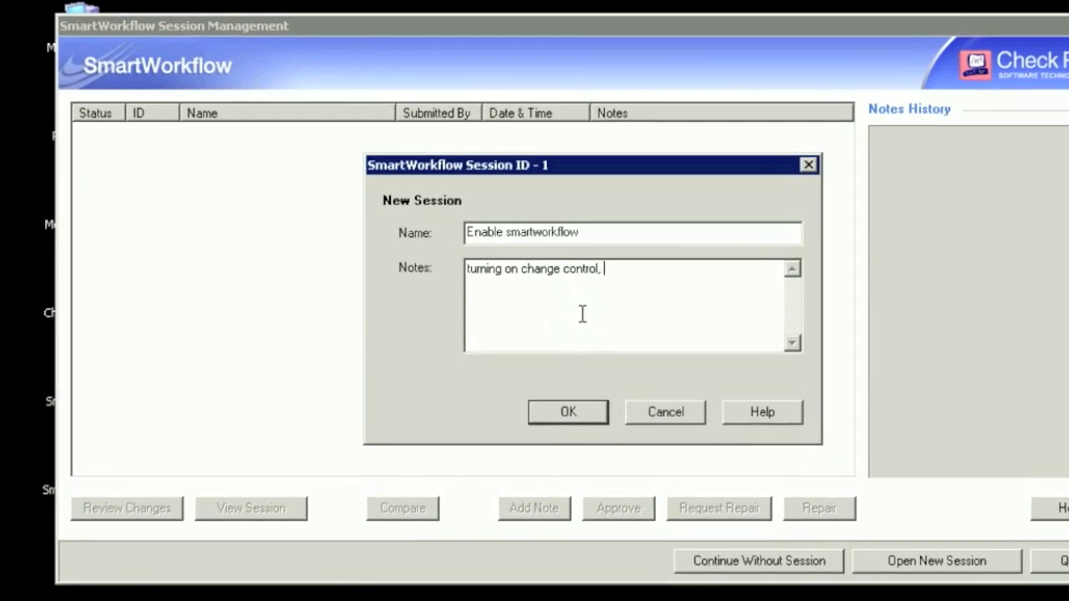
text(lobal policy so)
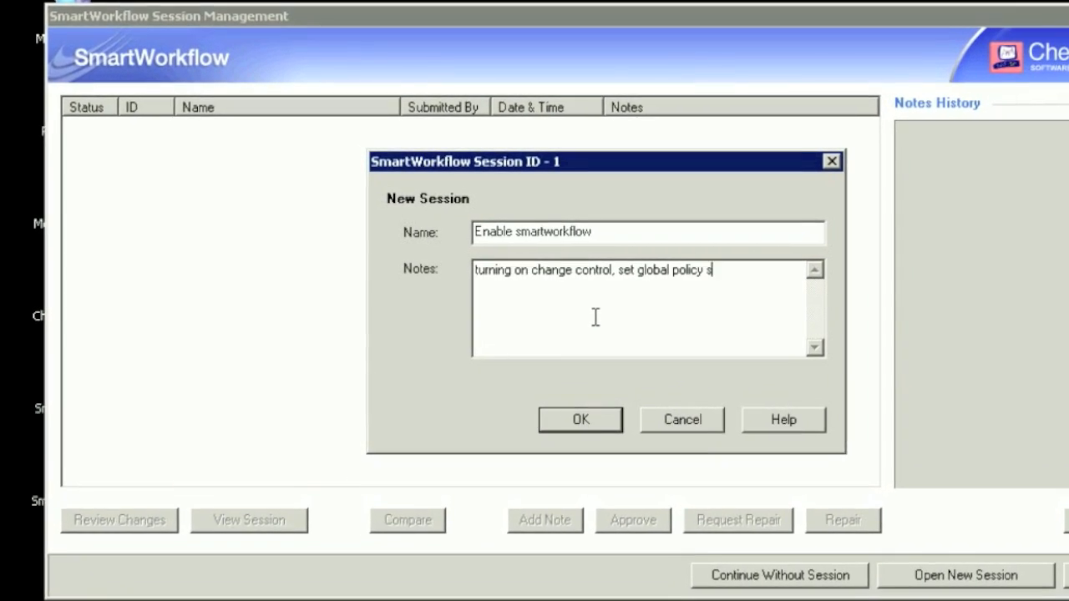
text( admins must )
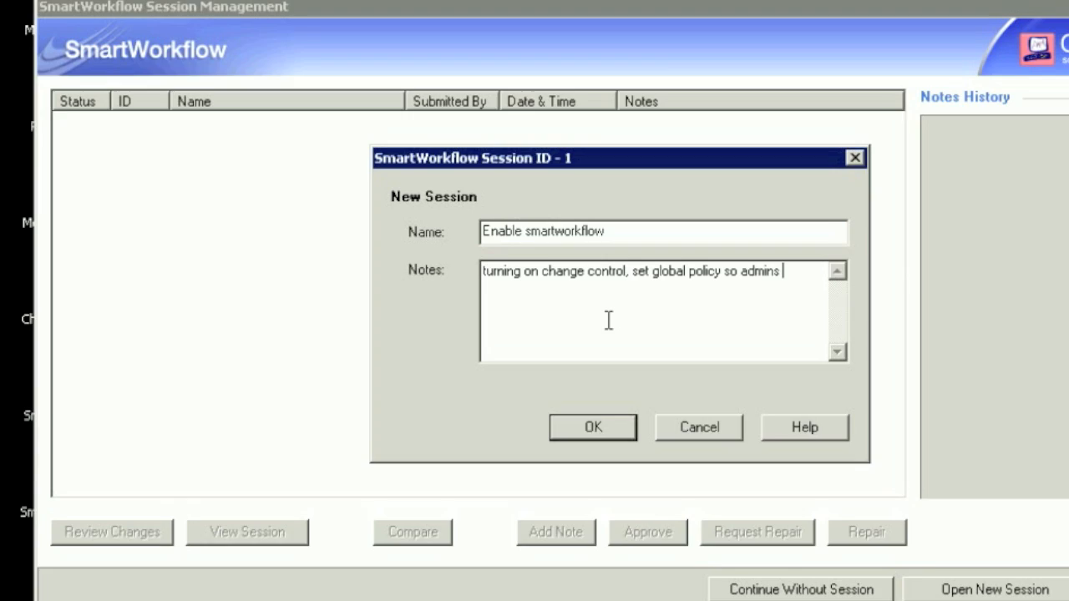
text(be approved my managers)
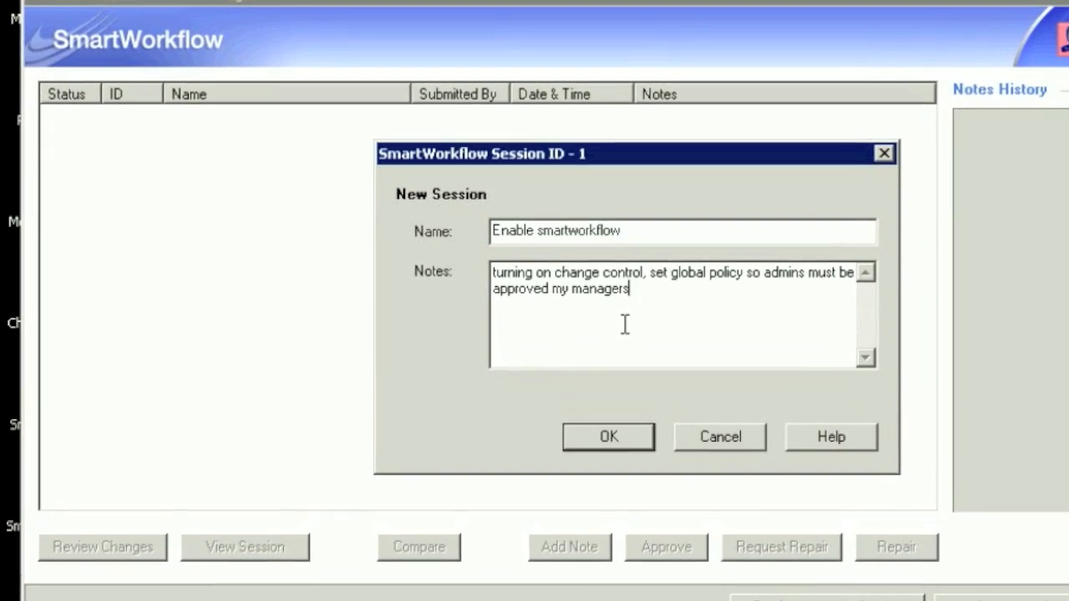
click(612, 439)
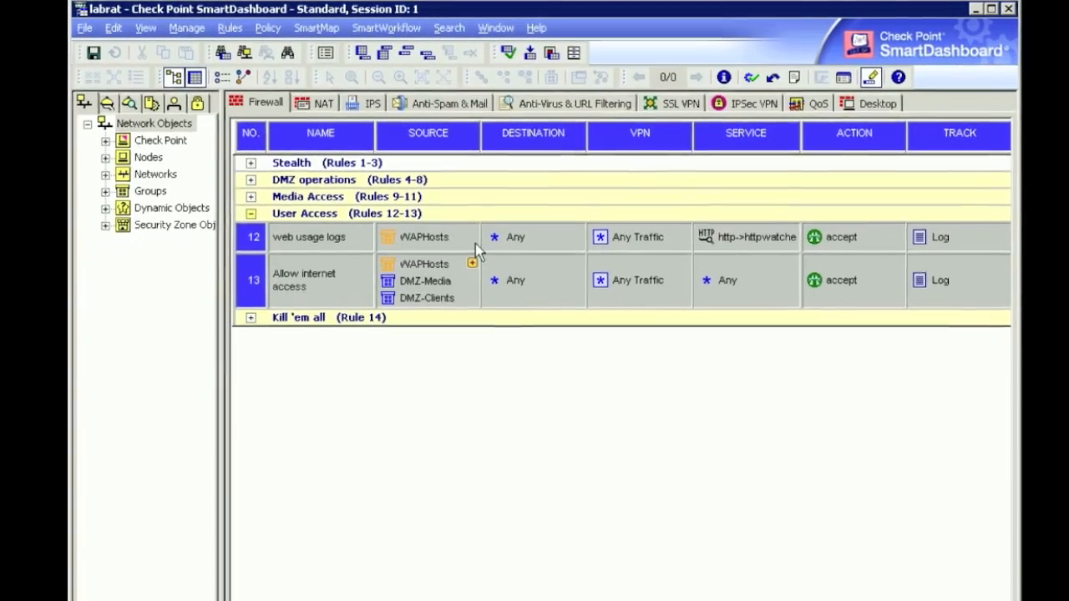
Step: In the global SmartWorkflow properties, enable the option that managers cannot approve their submitted sessions
click(261, 29)
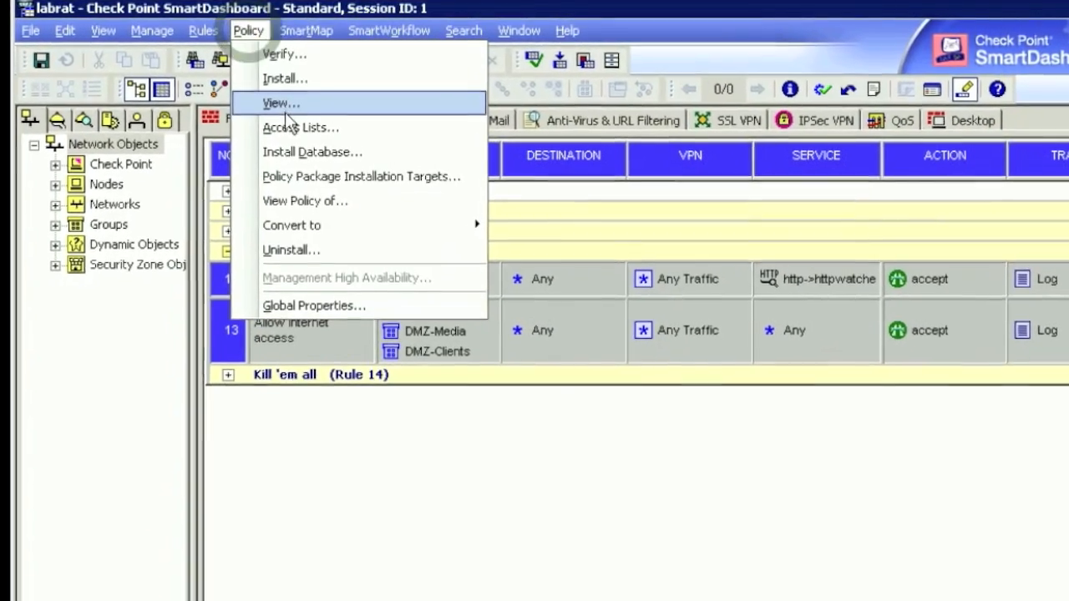
click(276, 307)
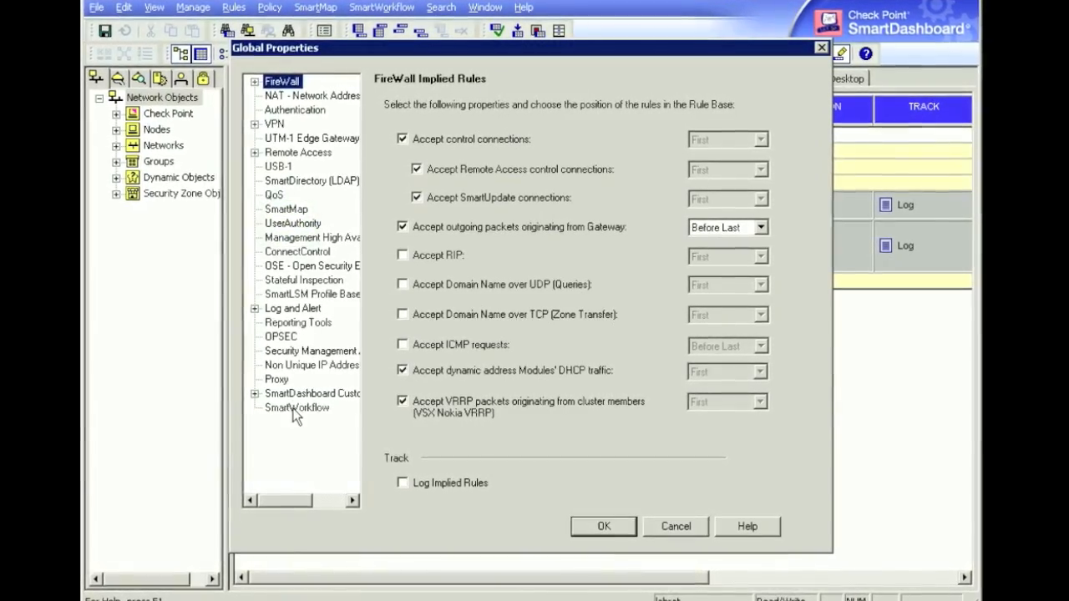
click(294, 406)
click(439, 202)
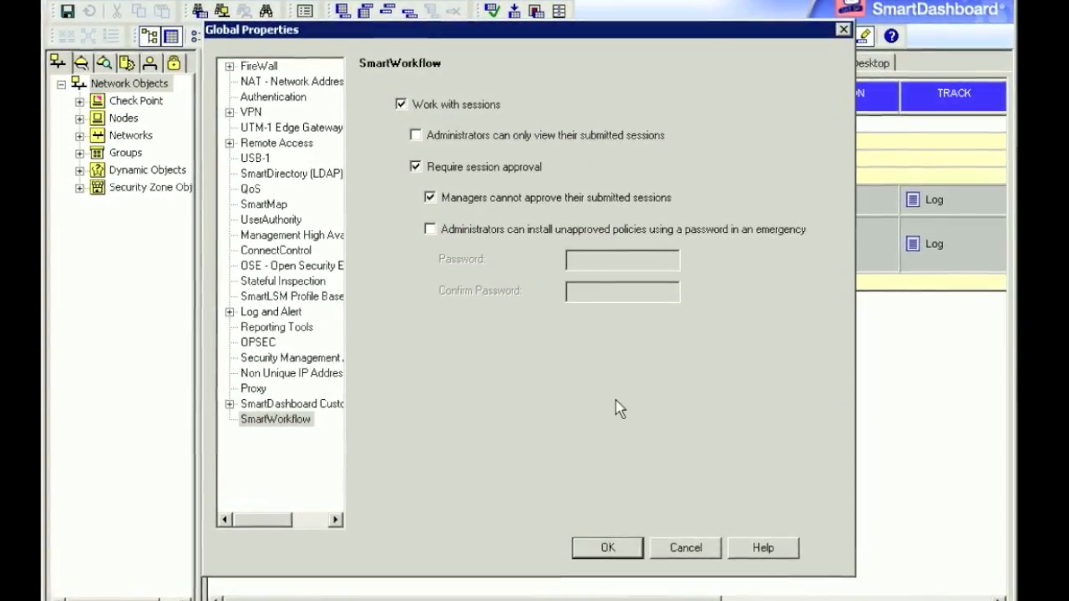
click(610, 551)
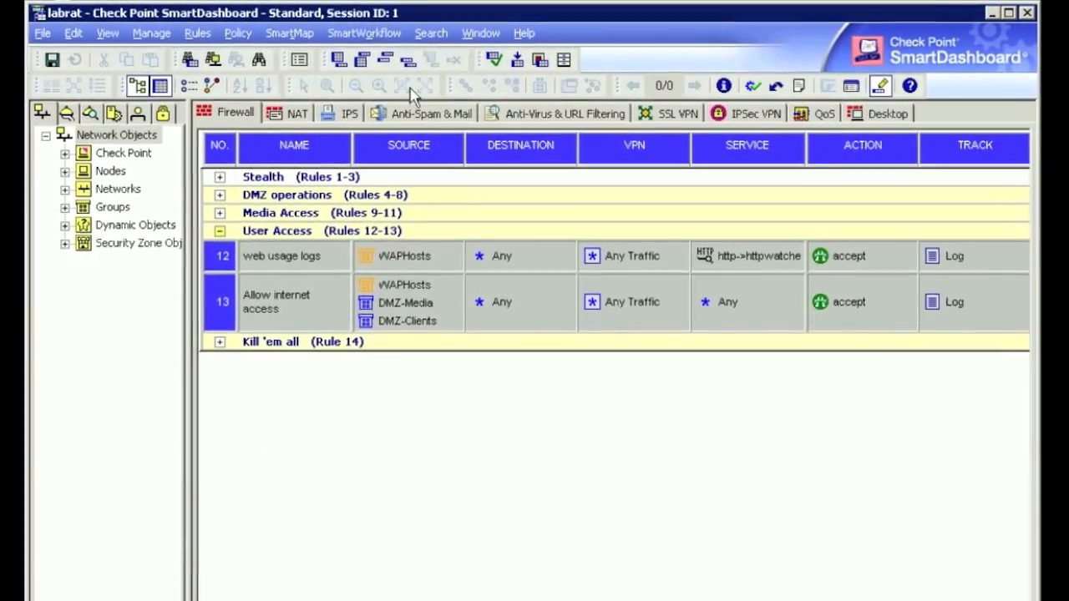
Step: Submit the current session for approval with the note "please approve for smartworkflow trial"
click(377, 37)
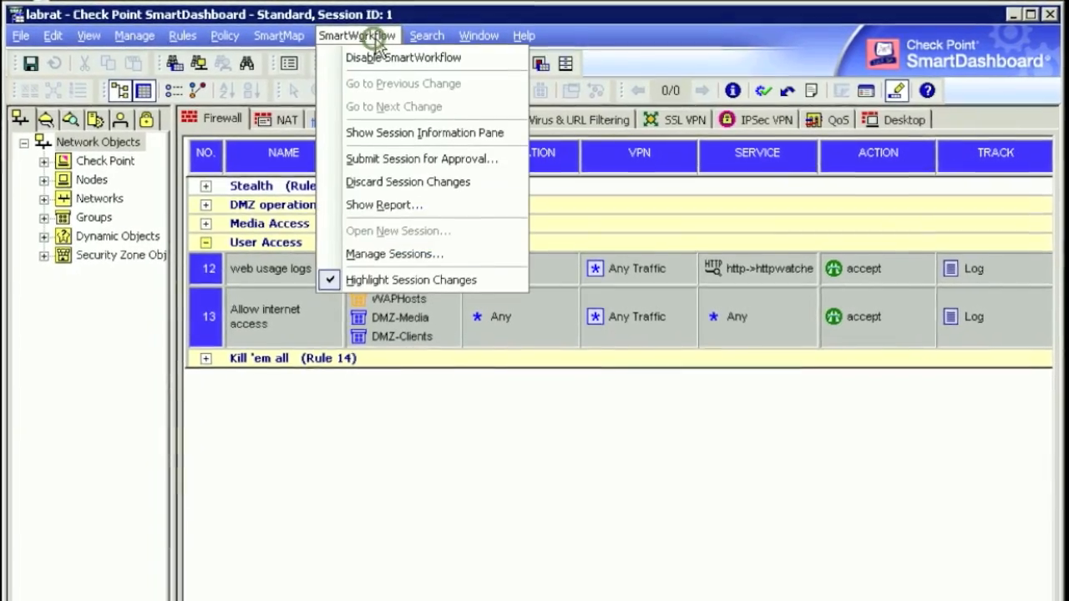
click(400, 167)
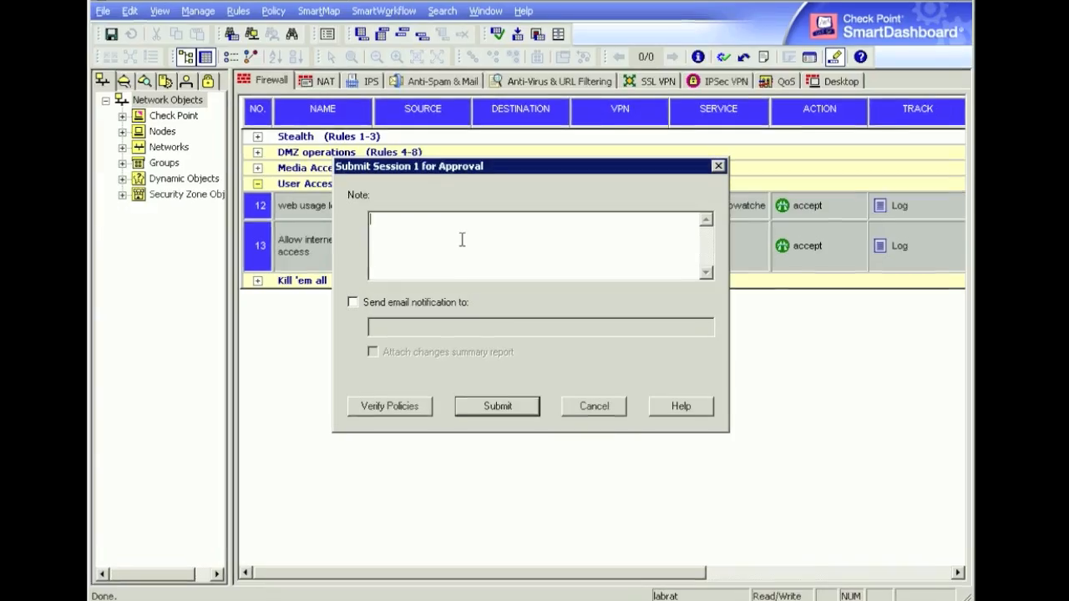
text(please approve for smartworkflow)
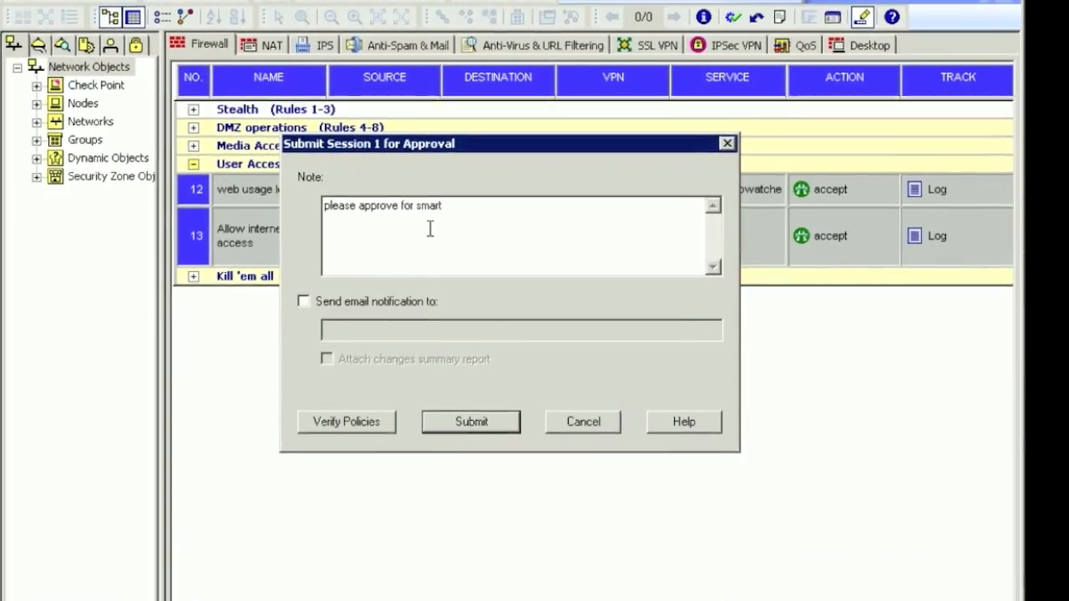
text( trial)
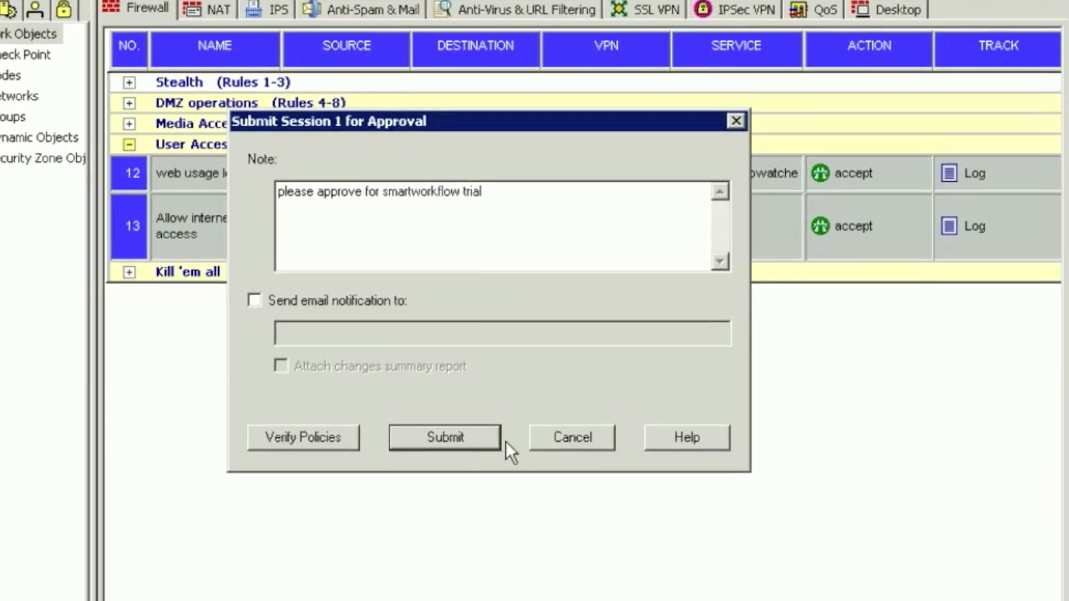
click(483, 431)
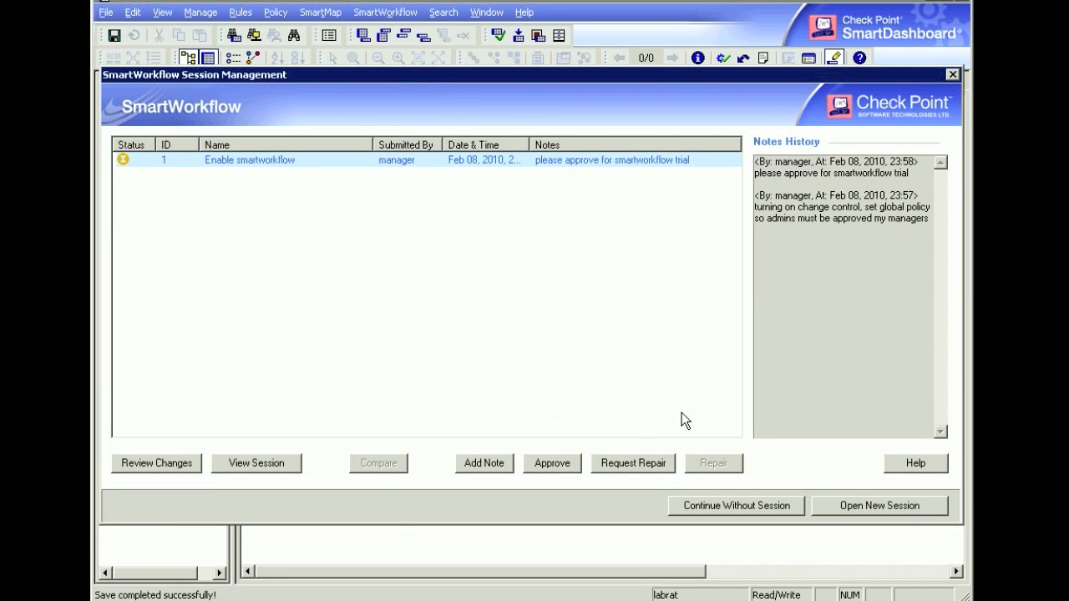
Step: Continue working without a session, suppressing the no-session warning in future, and save the session management changes
click(758, 505)
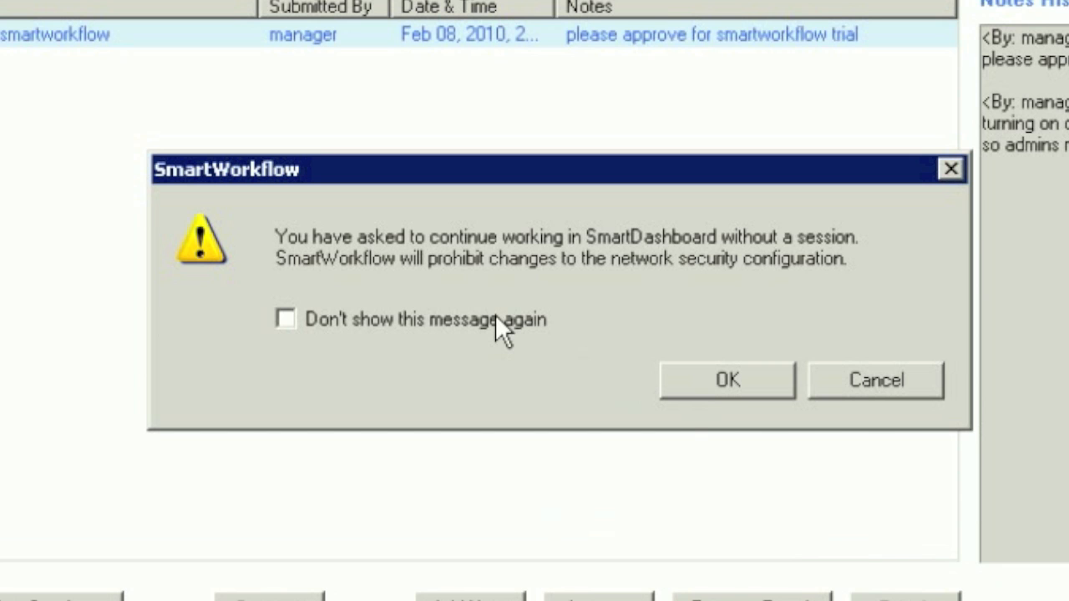
click(497, 317)
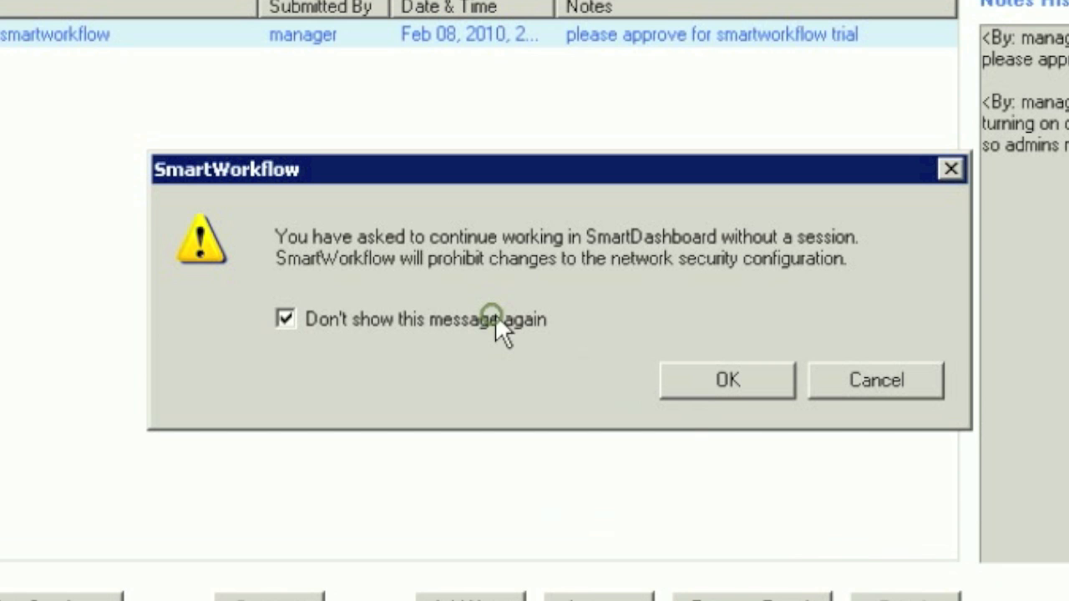
click(746, 390)
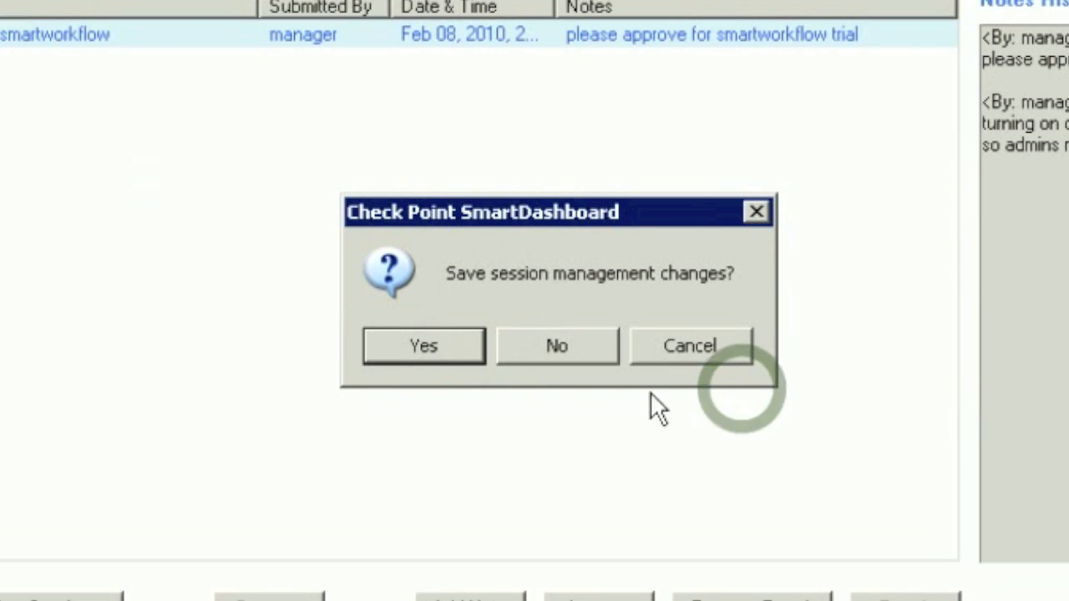
click(395, 336)
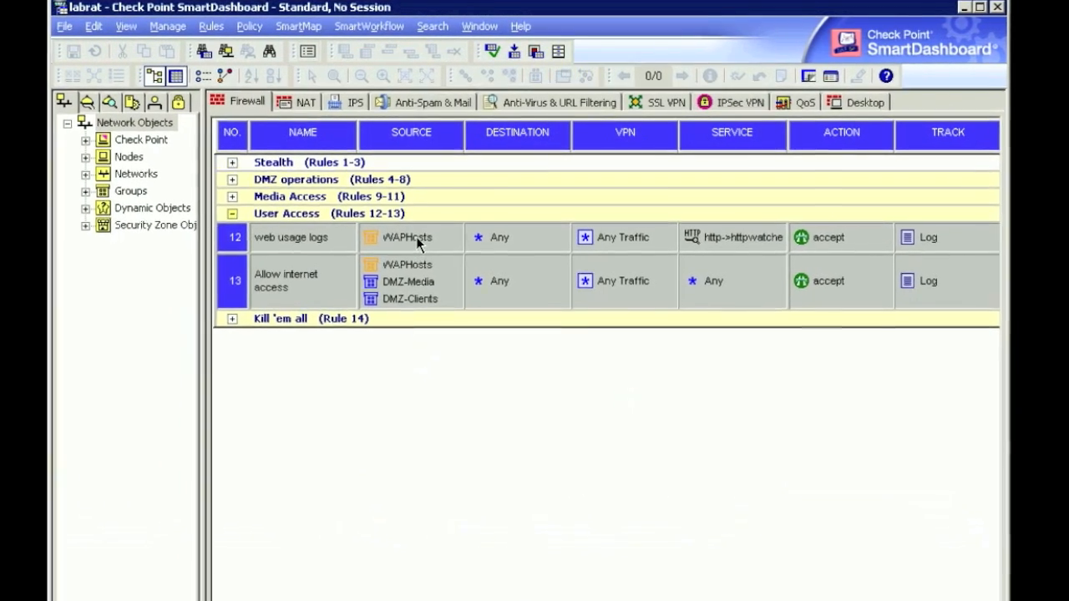
Step: Try to edit the source of rule 12 (web usage logs) and install the policy without an open session
right_click(423, 232)
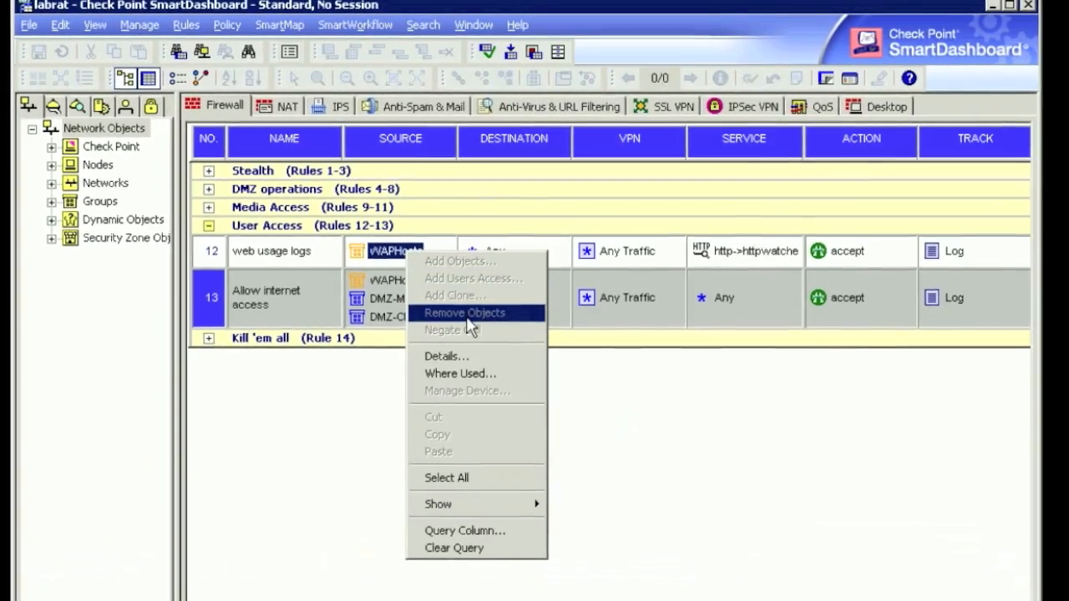
click(309, 263)
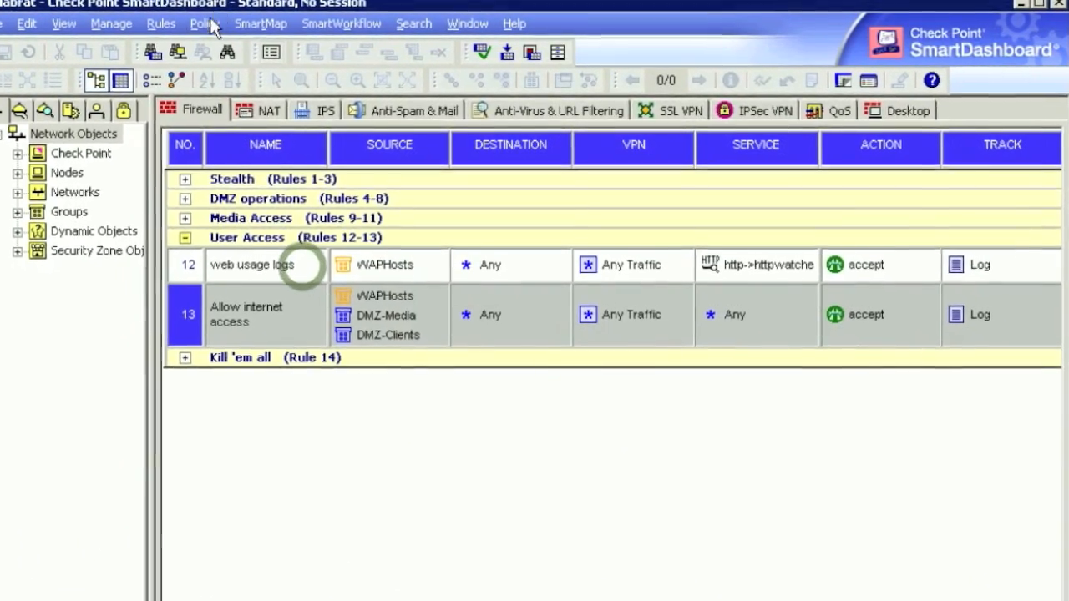
click(215, 24)
click(228, 72)
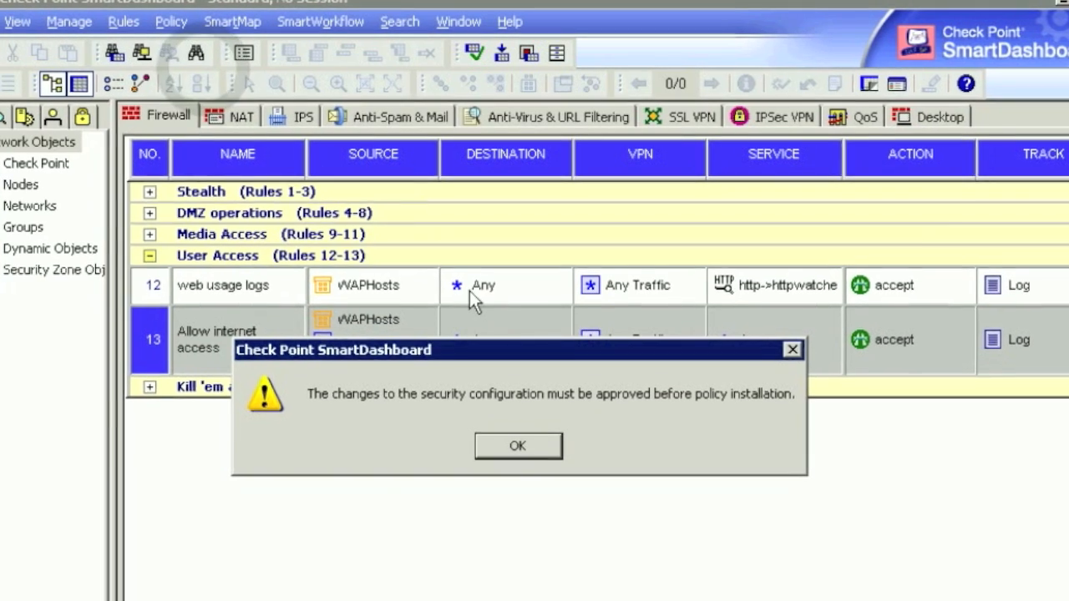
click(518, 449)
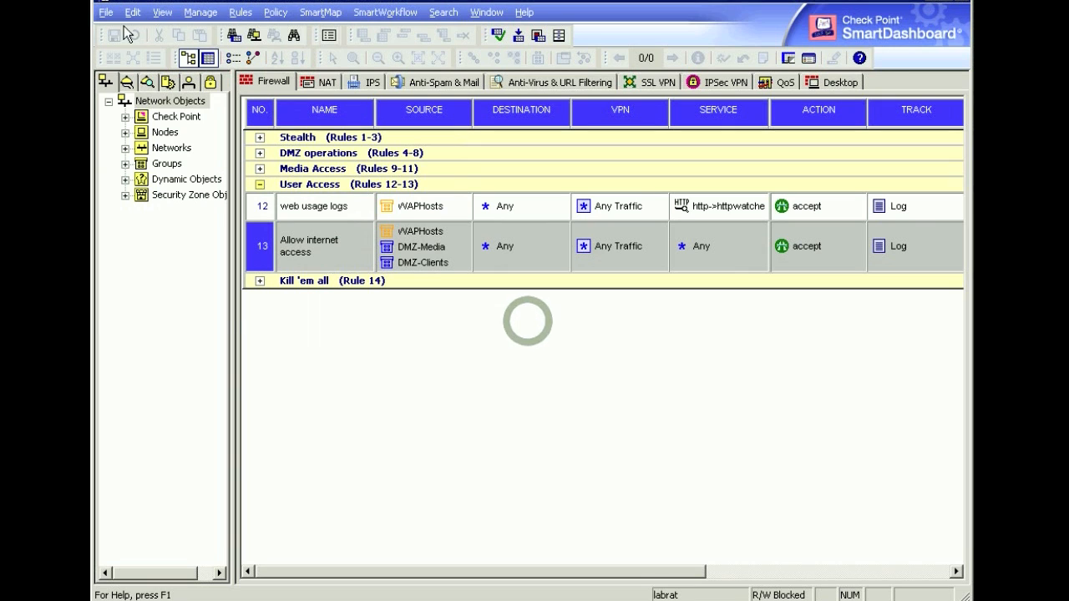
Step: Log in as fwadmin and open a new session named "iphone access for user" with the note "user requires ops acess with iphone"
click(106, 11)
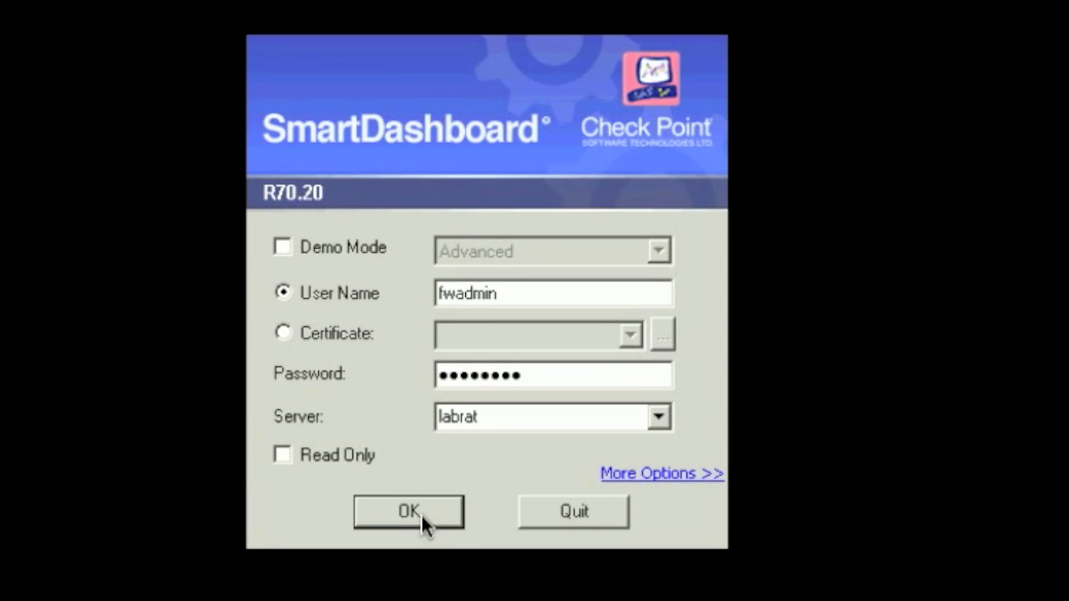
click(421, 514)
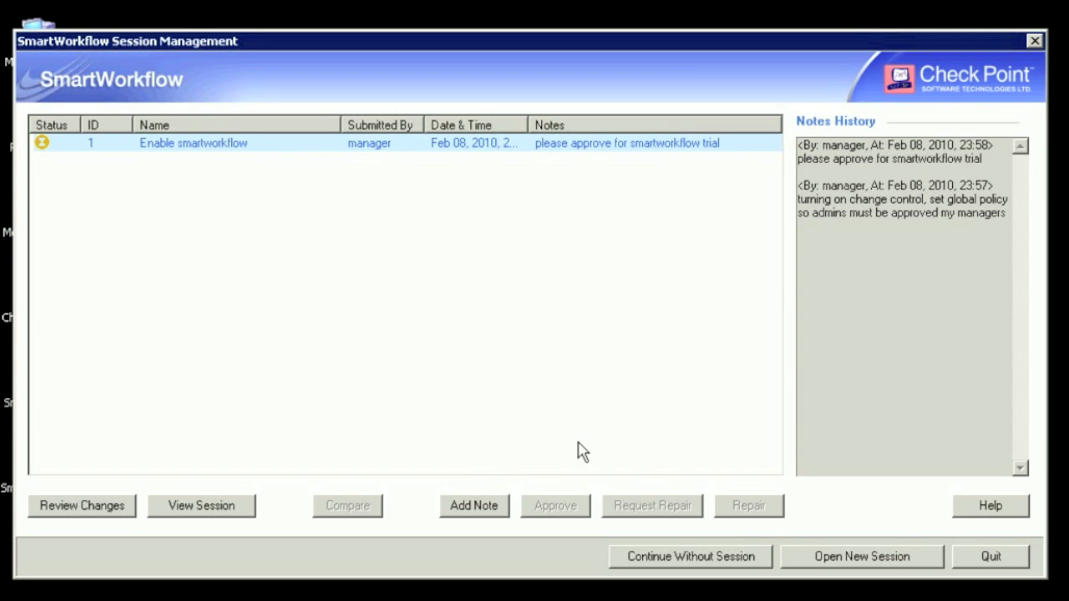
click(846, 562)
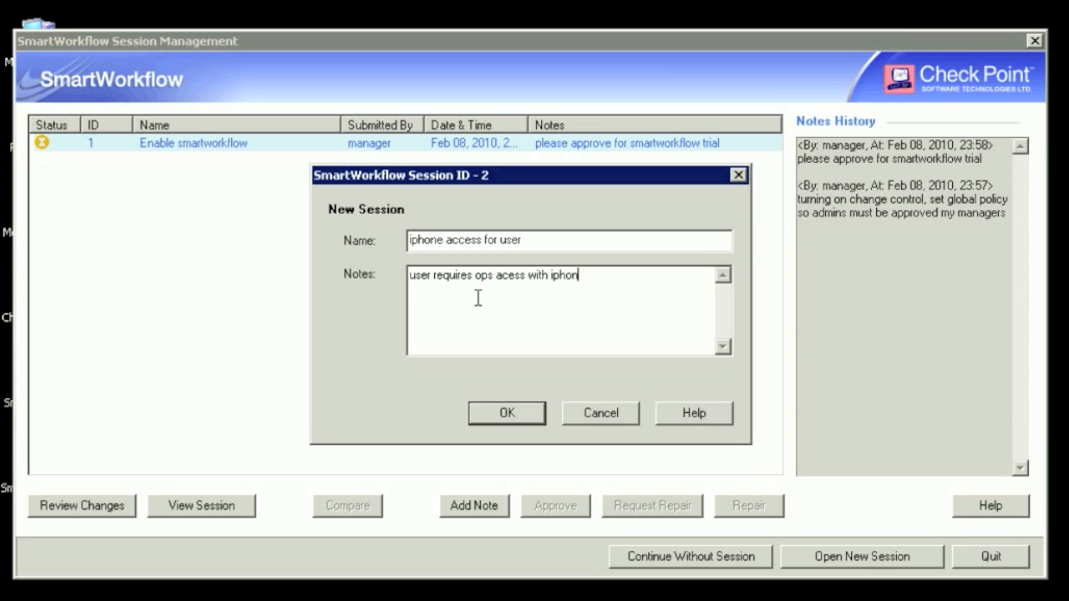
click(508, 413)
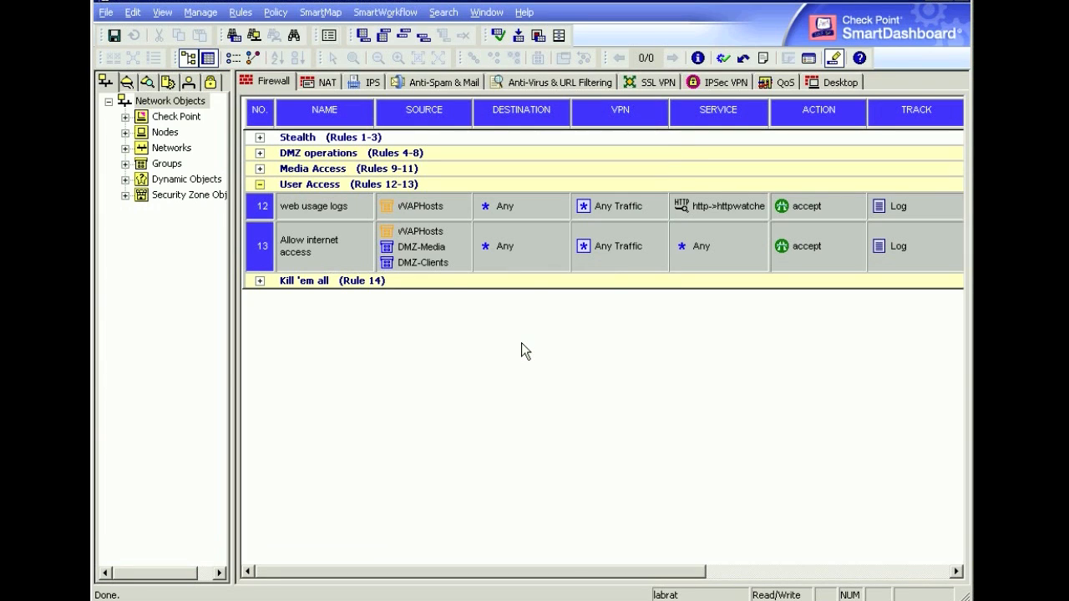
Step: Add the iPhone host belonging to the existing source's owner as another source of rule 6 (operations) under DMZ operations
right_click(260, 155)
click(260, 154)
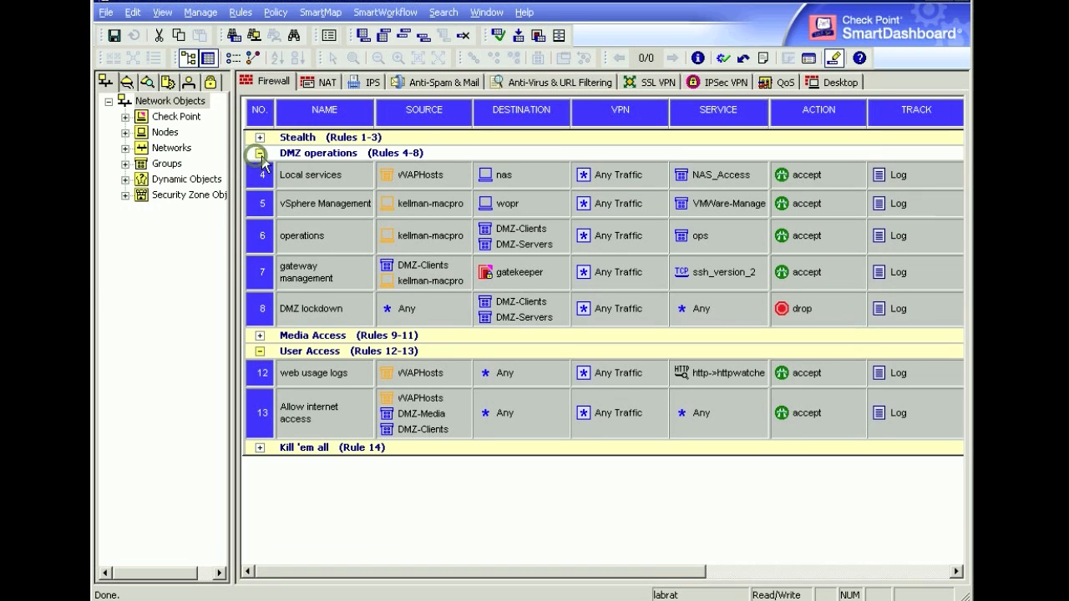
click(465, 228)
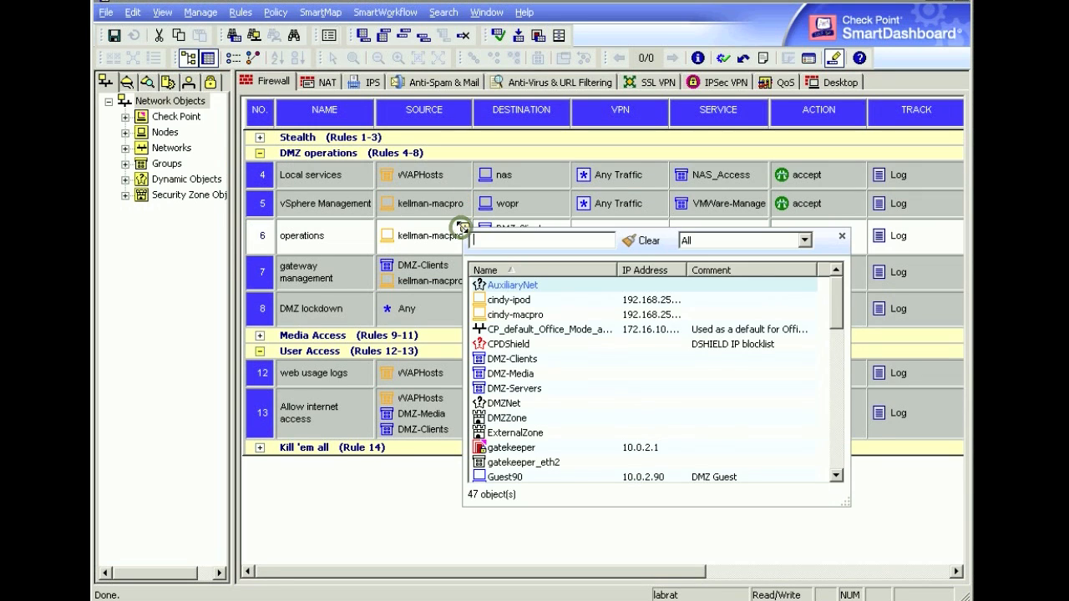
text(kellman)
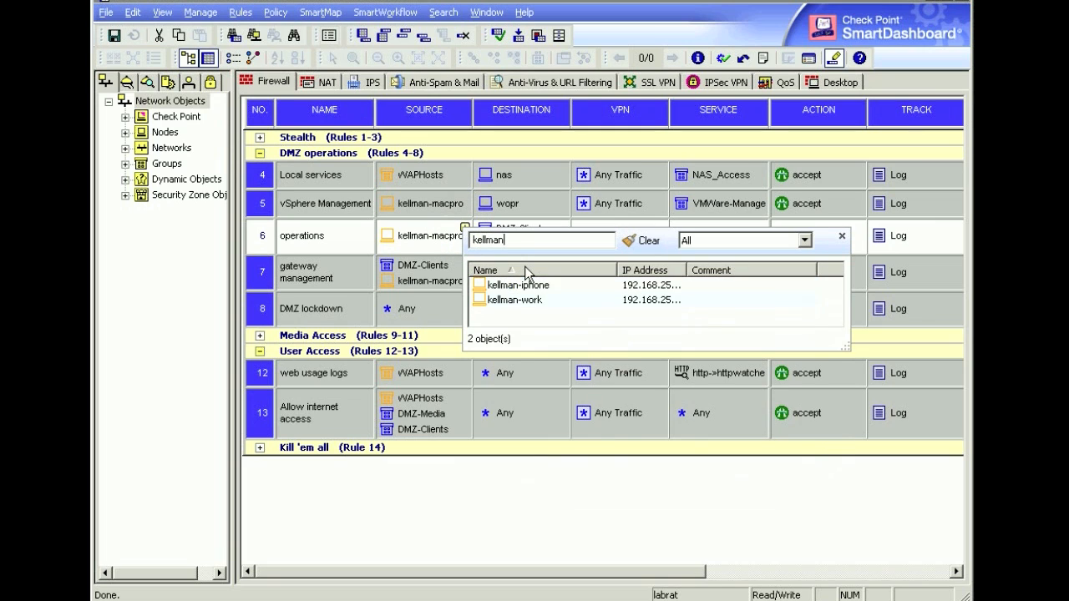
double_click(540, 285)
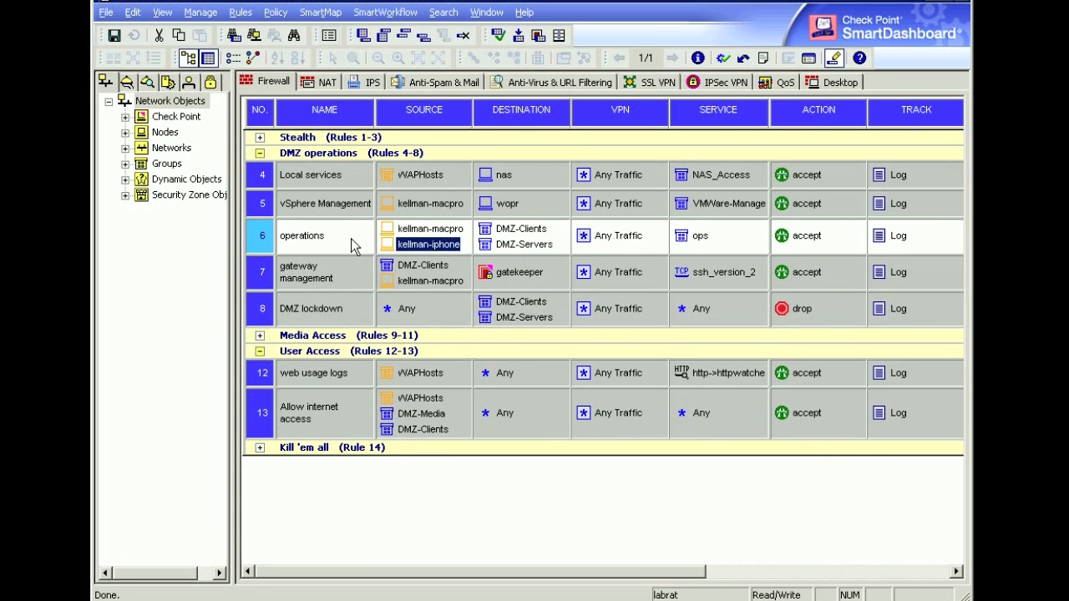
Step: Show the session information pane and review the before-and-after change report for Rule #6
click(383, 12)
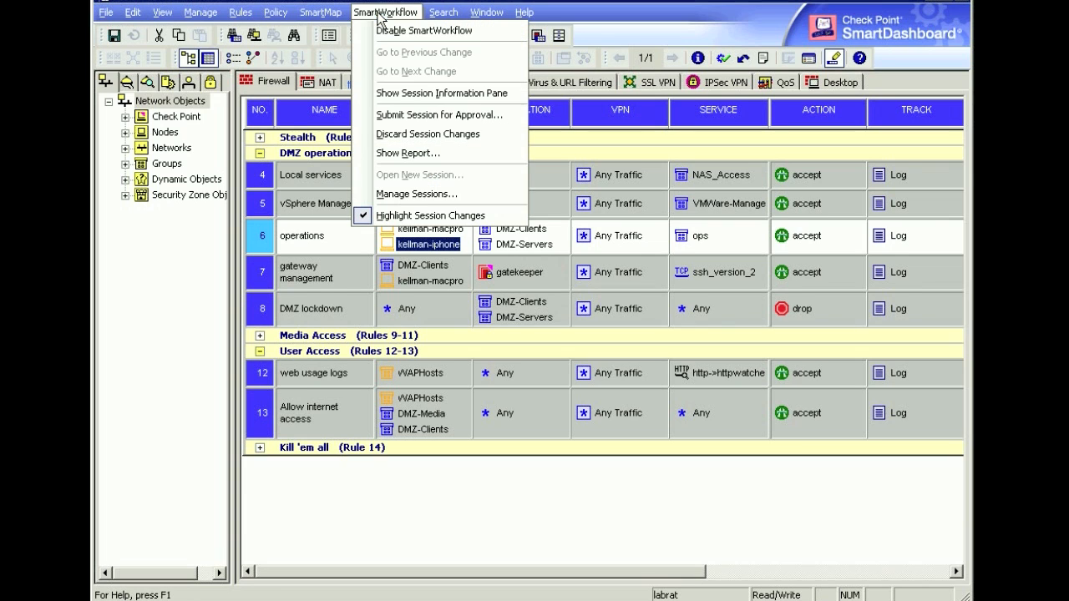
click(420, 93)
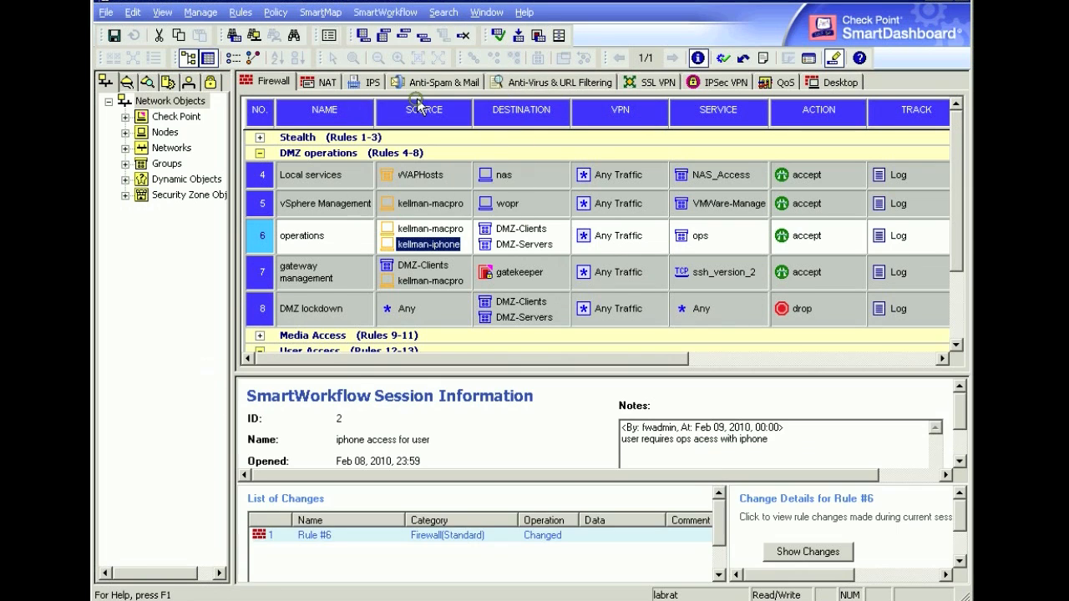
click(834, 553)
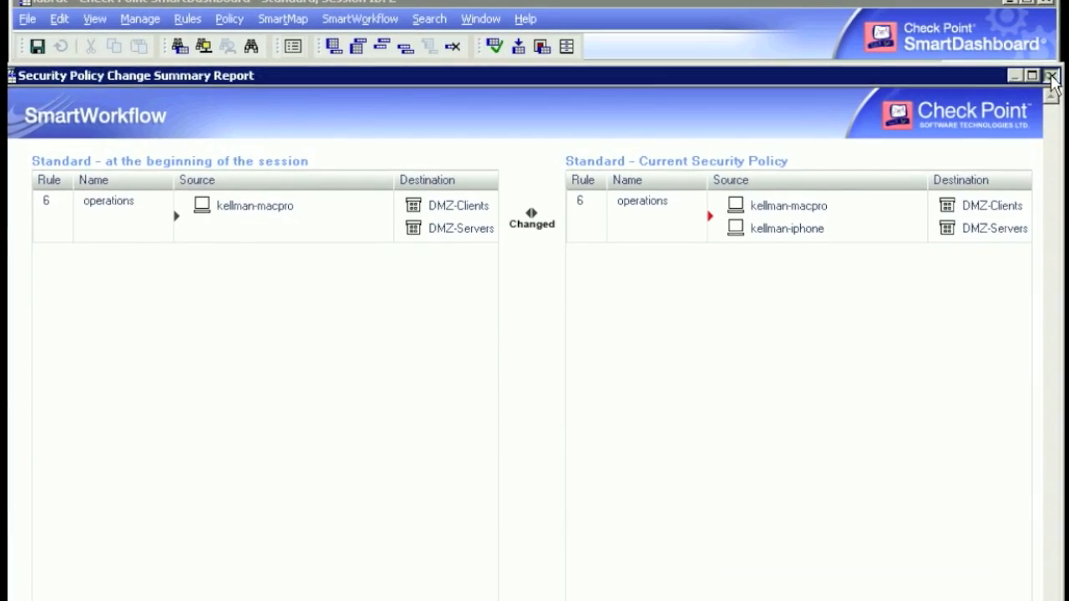
click(1044, 74)
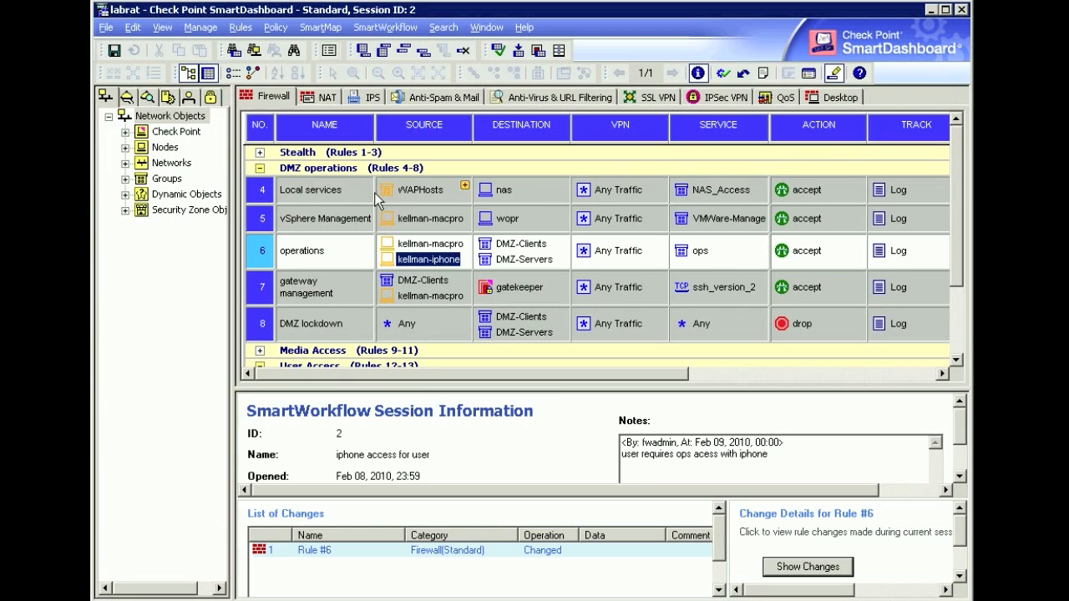
Step: Submit session 2 for approval with the note "please approve remote iphone access"
click(260, 168)
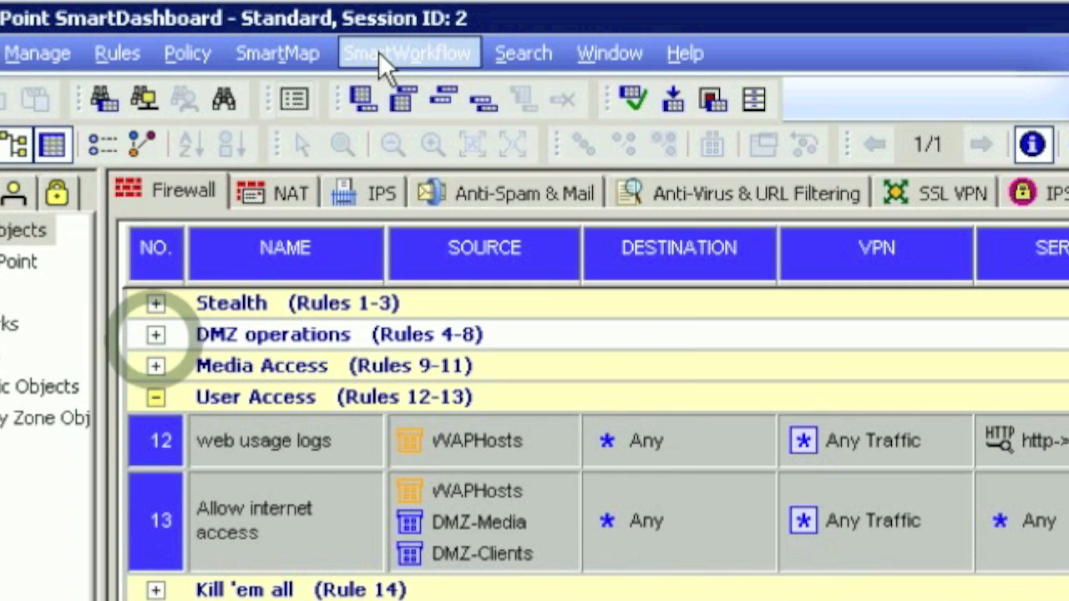
click(370, 28)
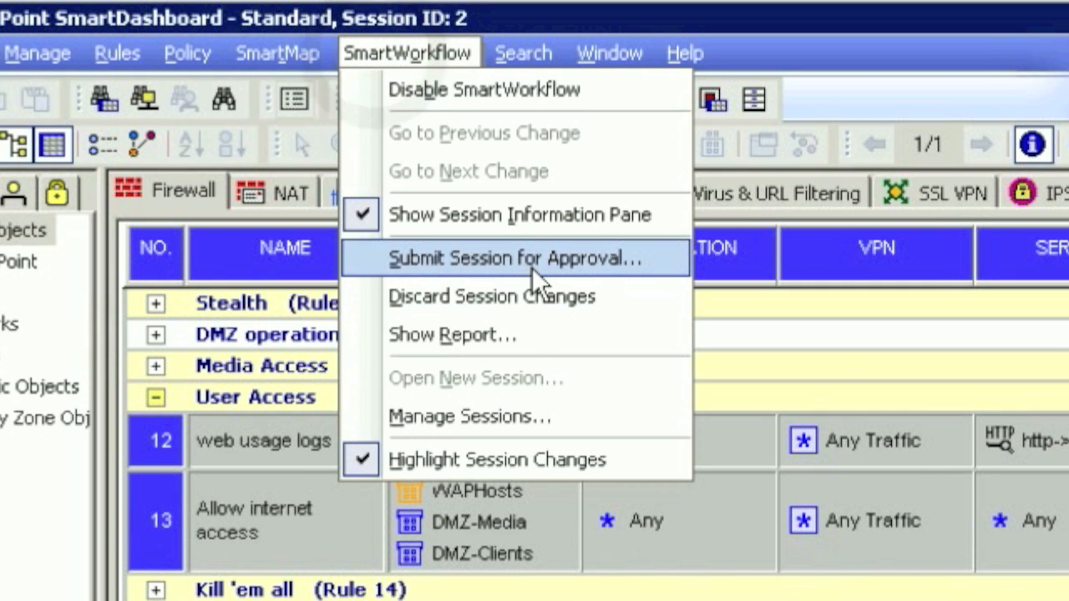
click(532, 267)
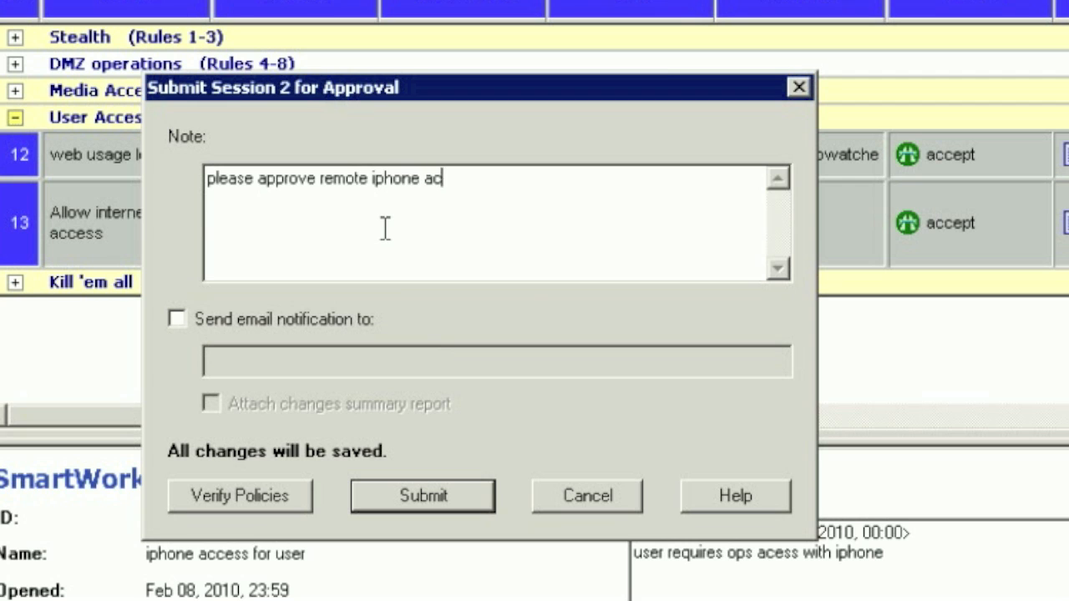
click(420, 488)
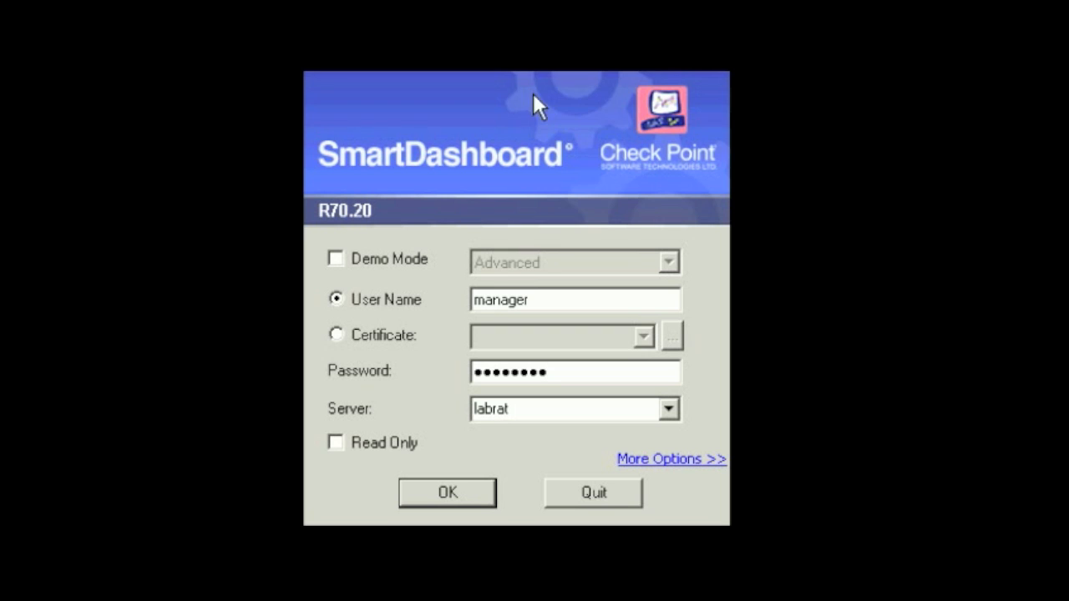
Step: Log in as manager and review the change summary report for the "iphone access for user" session
click(451, 494)
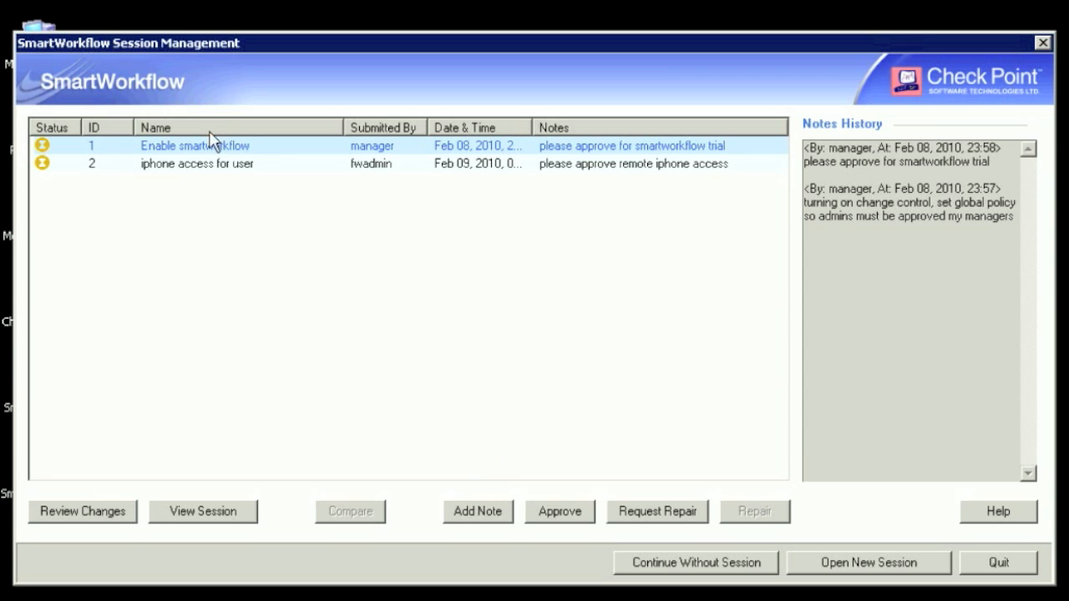
click(178, 166)
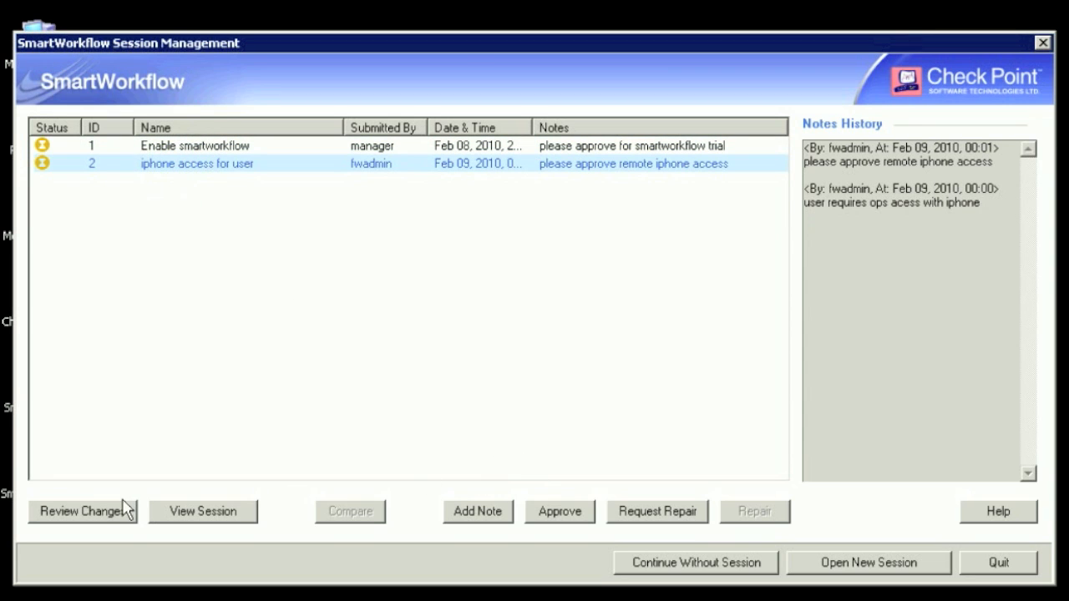
click(96, 518)
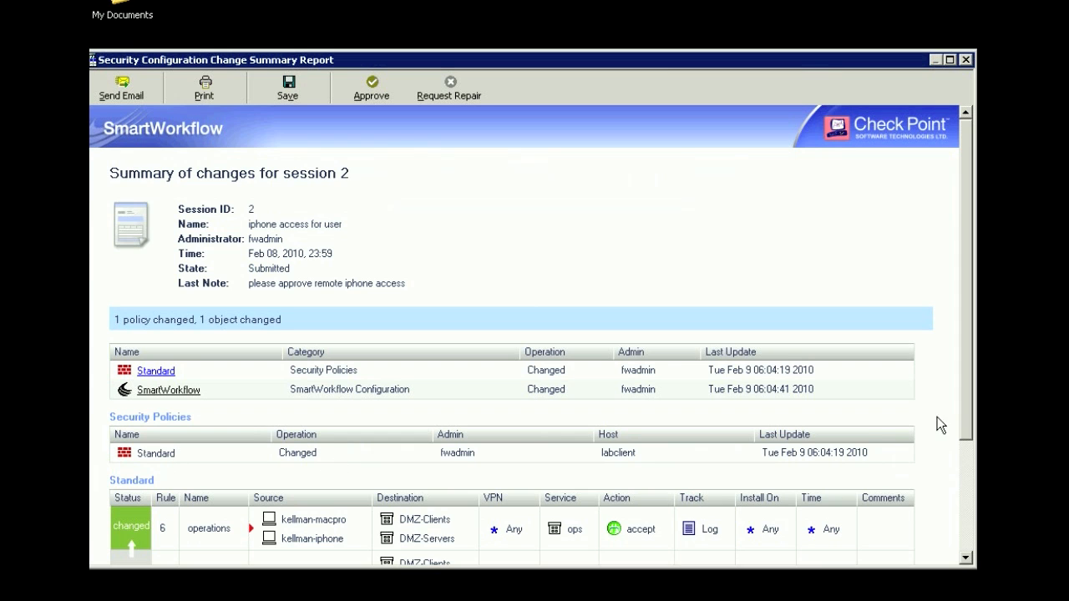
click(967, 501)
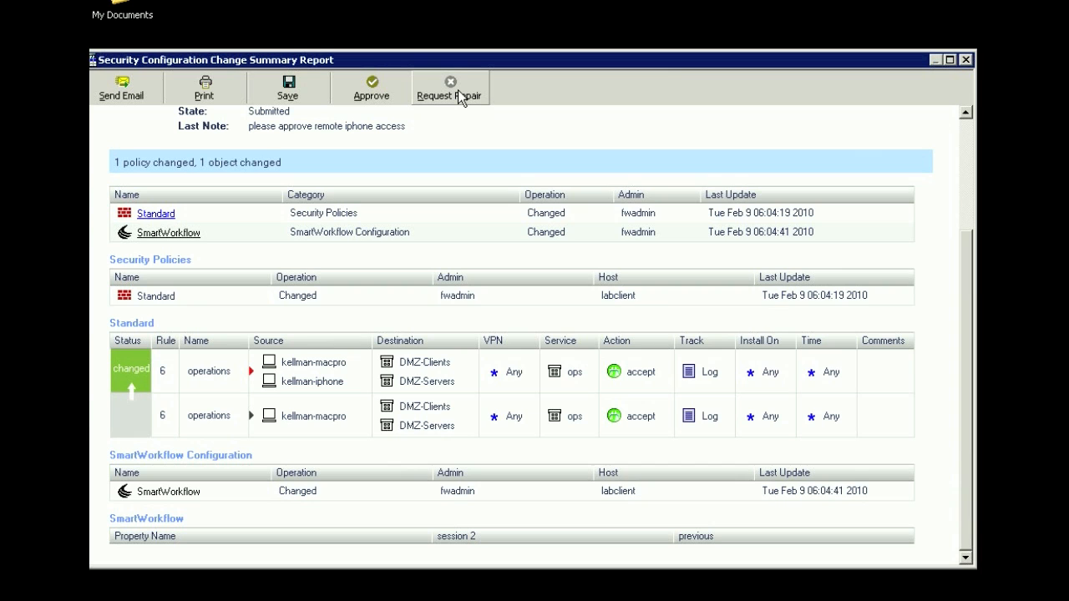
Step: Try to approve session 2 and session 1 from the manager account
click(368, 99)
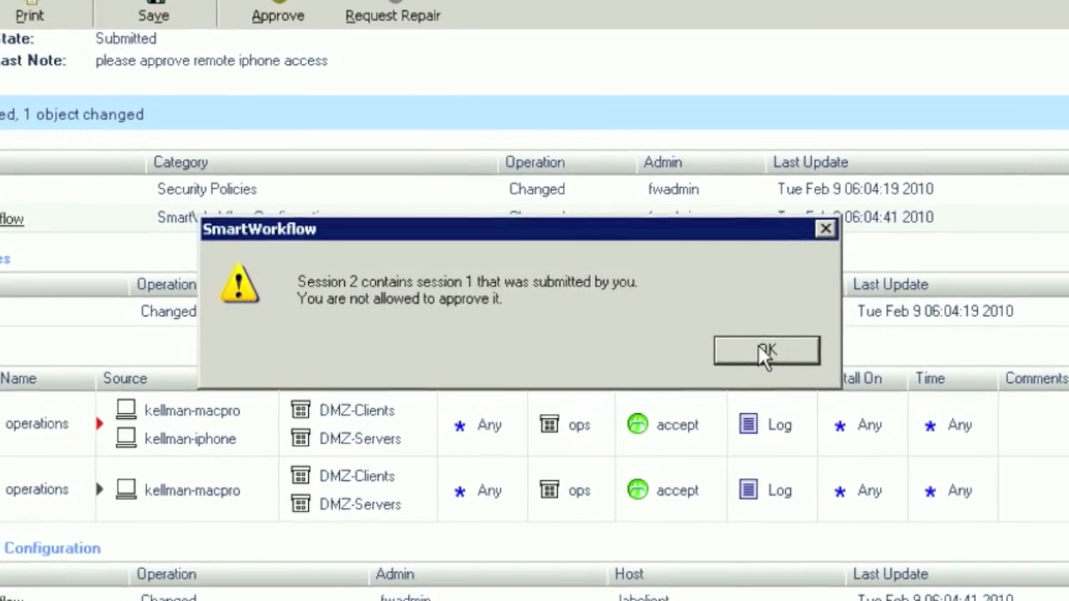
click(763, 351)
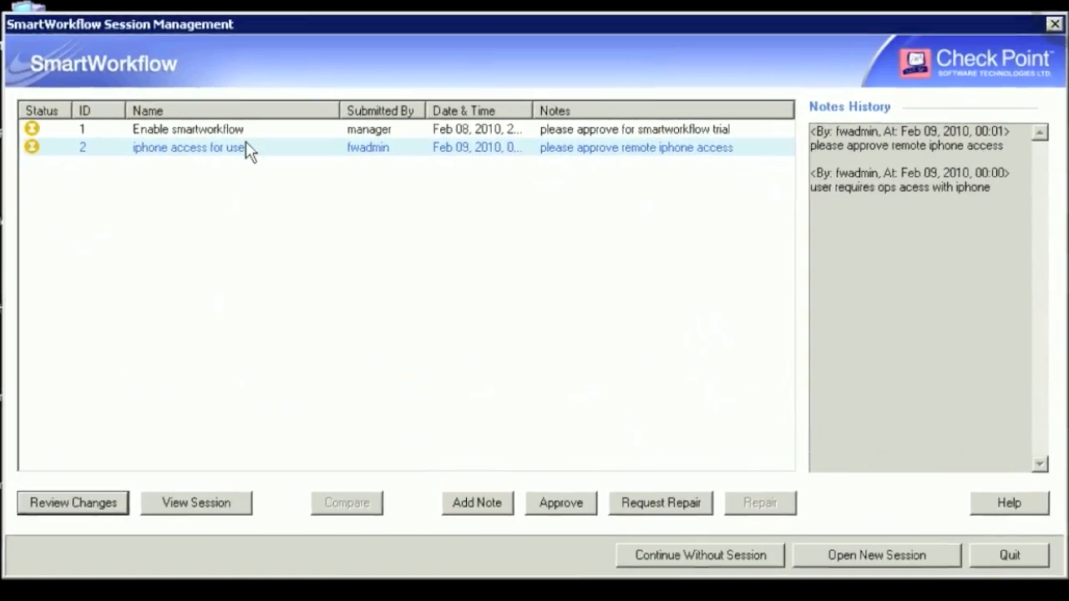
click(236, 129)
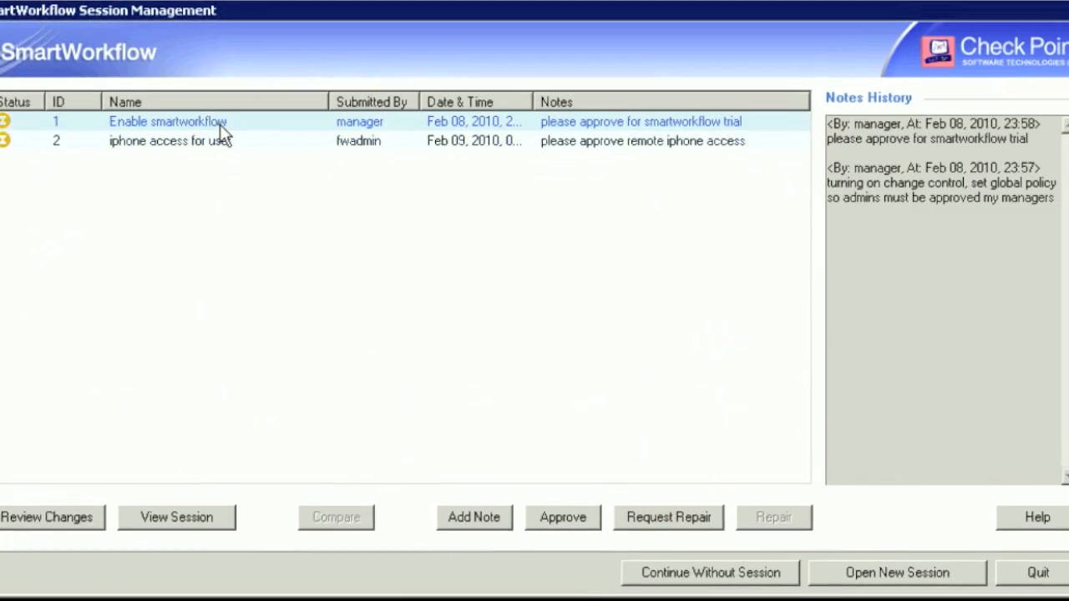
click(571, 575)
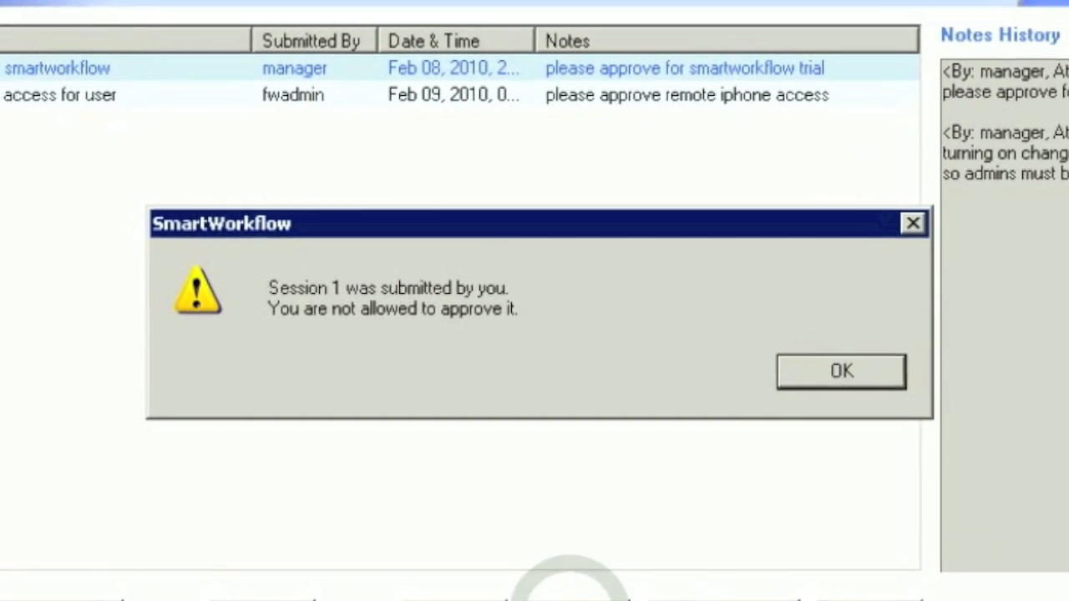
click(841, 380)
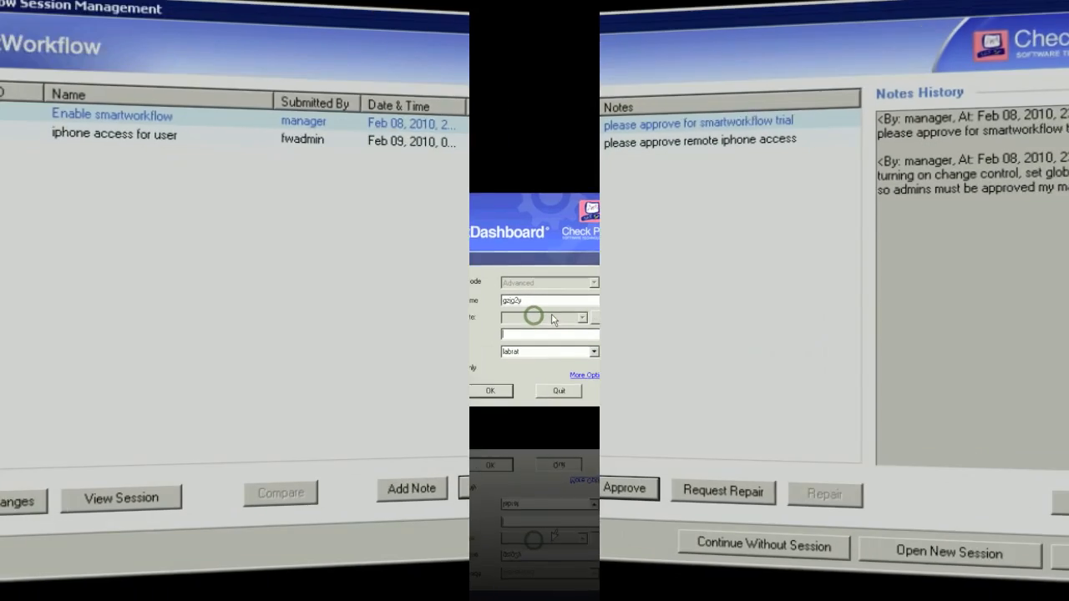
Step: Log in to the labrat server under a different administrator's user name, entering the account password
click(515, 373)
text(••••)
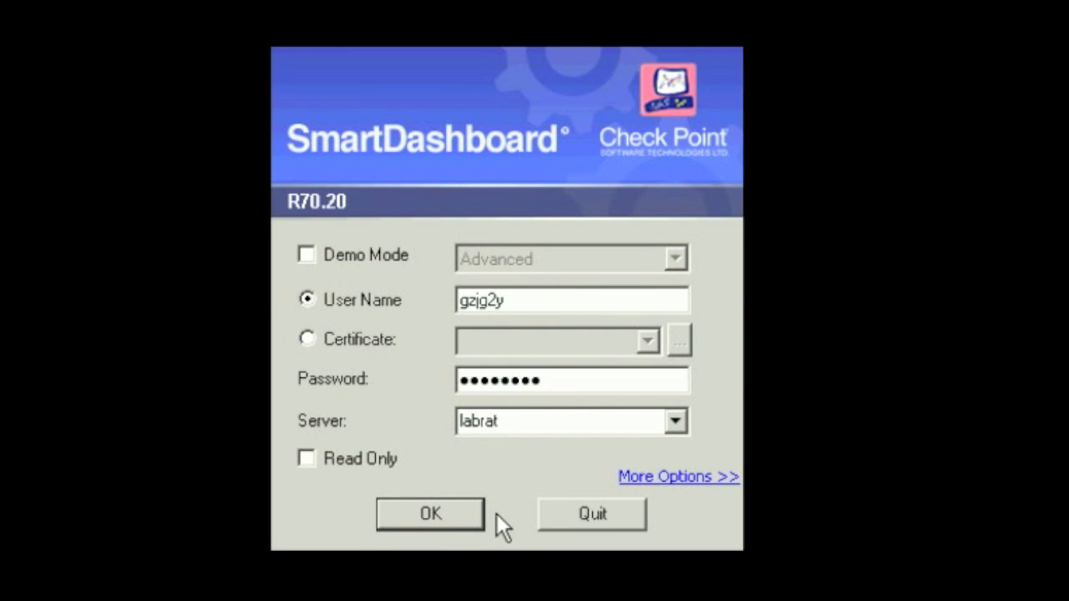
text(•••••)
click(447, 519)
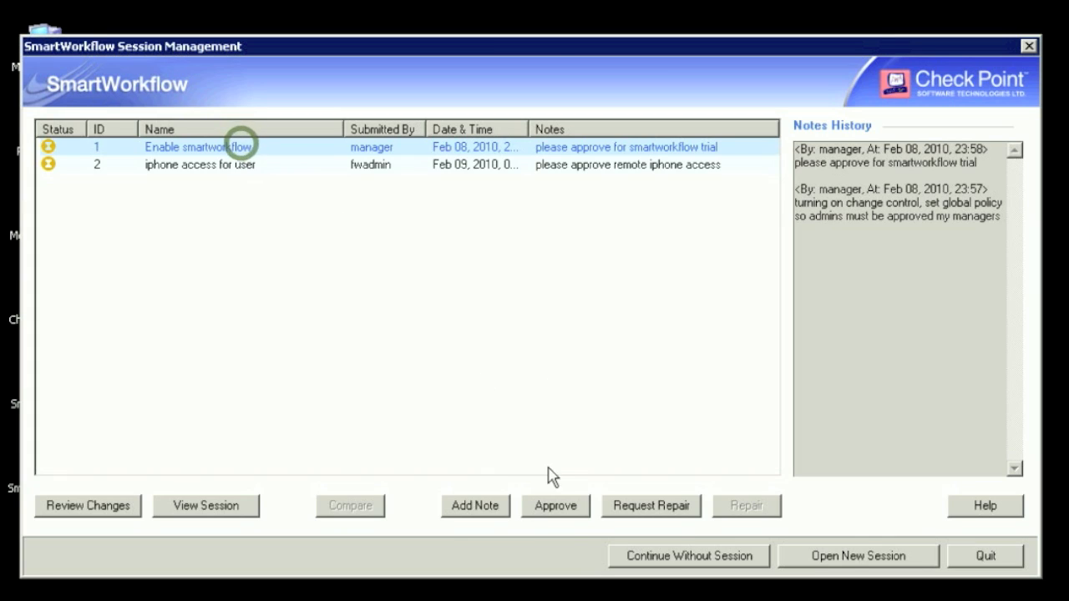
Step: Approve session 1, "Enable smartworkflow", with the note "let me know how the testing goes" and quit session management
click(557, 507)
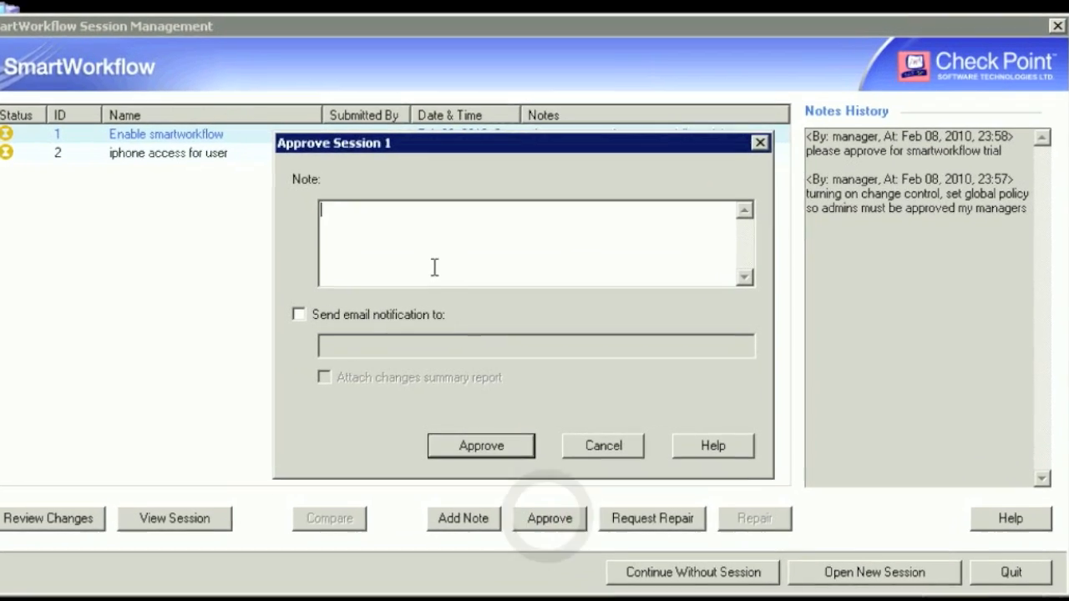
text(let me know how the t)
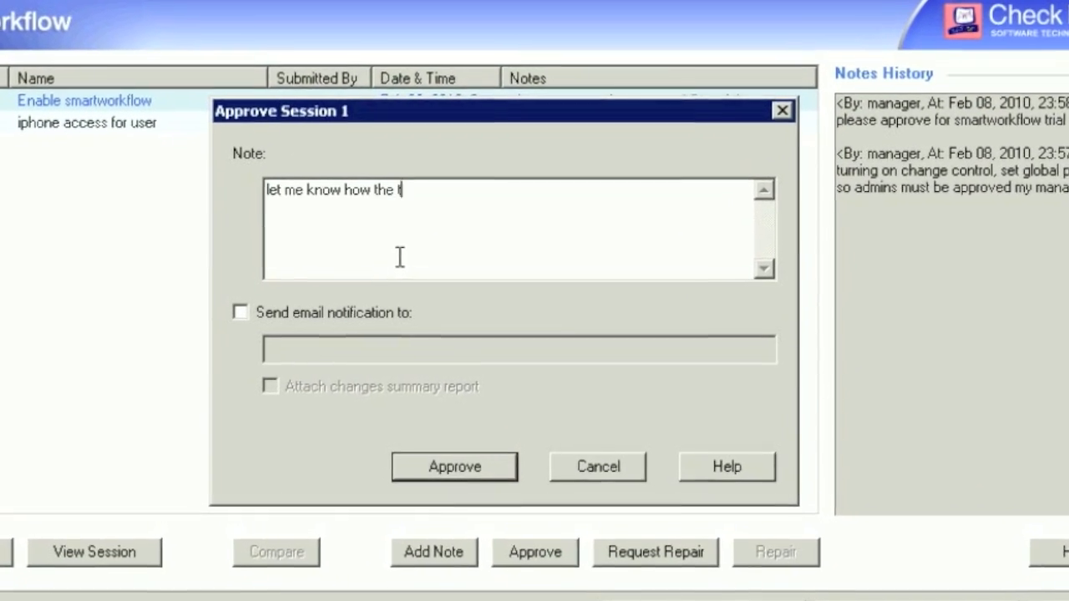
text(esting goes)
click(455, 469)
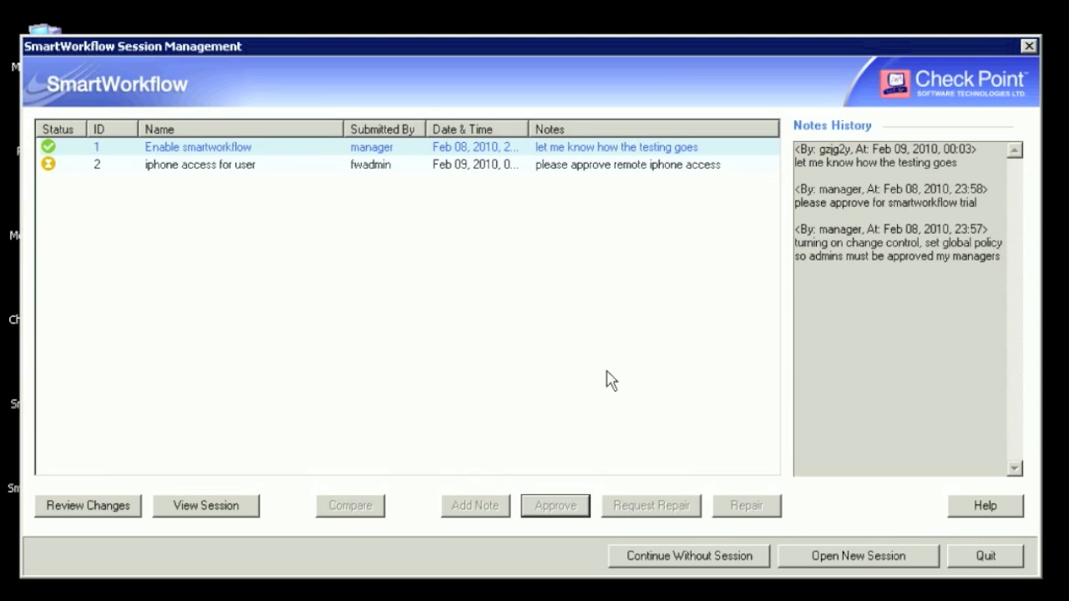
click(986, 555)
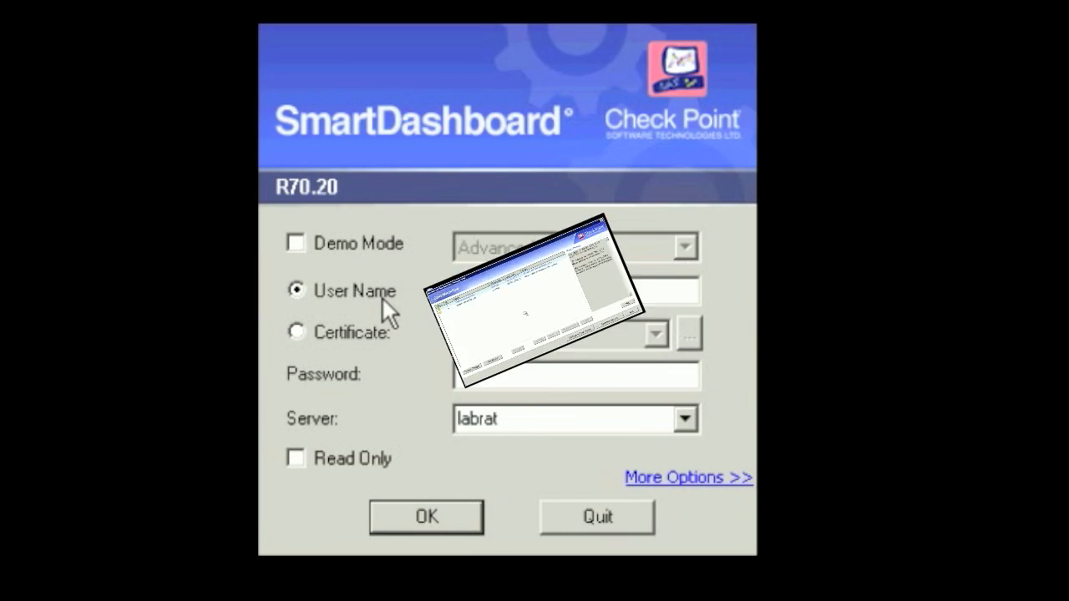
Step: Log in to the labrat server as manager, entering the account password
text(r)
key(Tab)
text(*********)
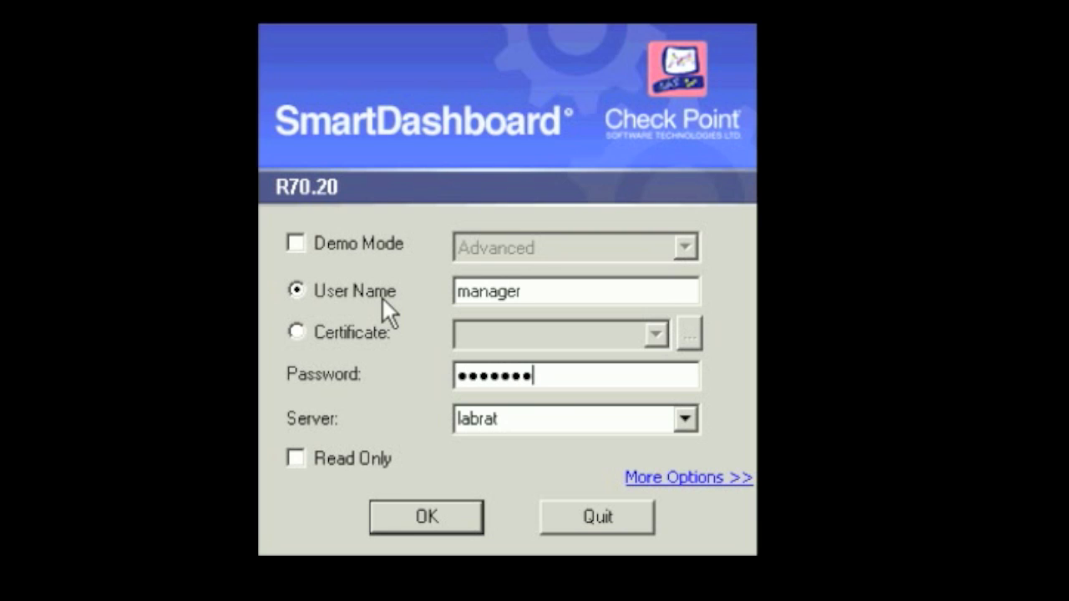
click(417, 520)
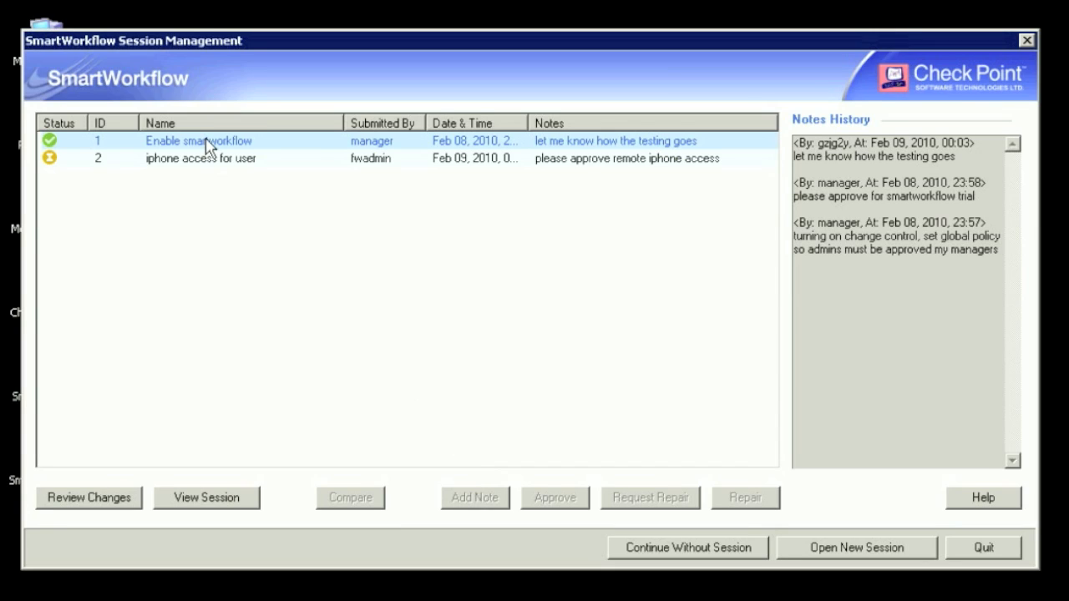
Step: Approve session 2, "iphone access for user", with the note "please install in our change window", and quit saving the session management changes
click(198, 163)
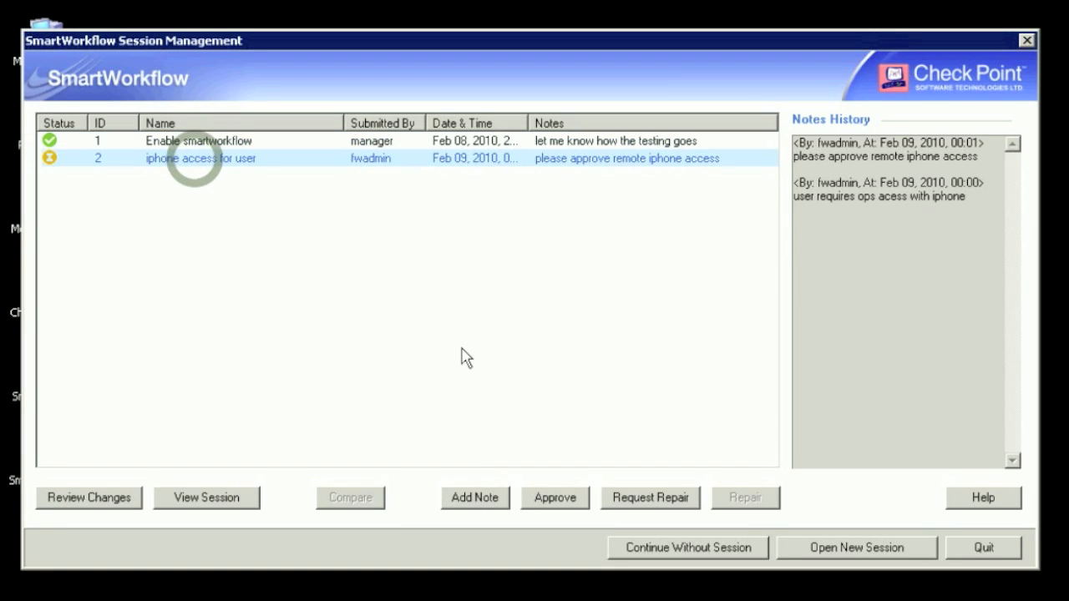
click(556, 498)
click(484, 259)
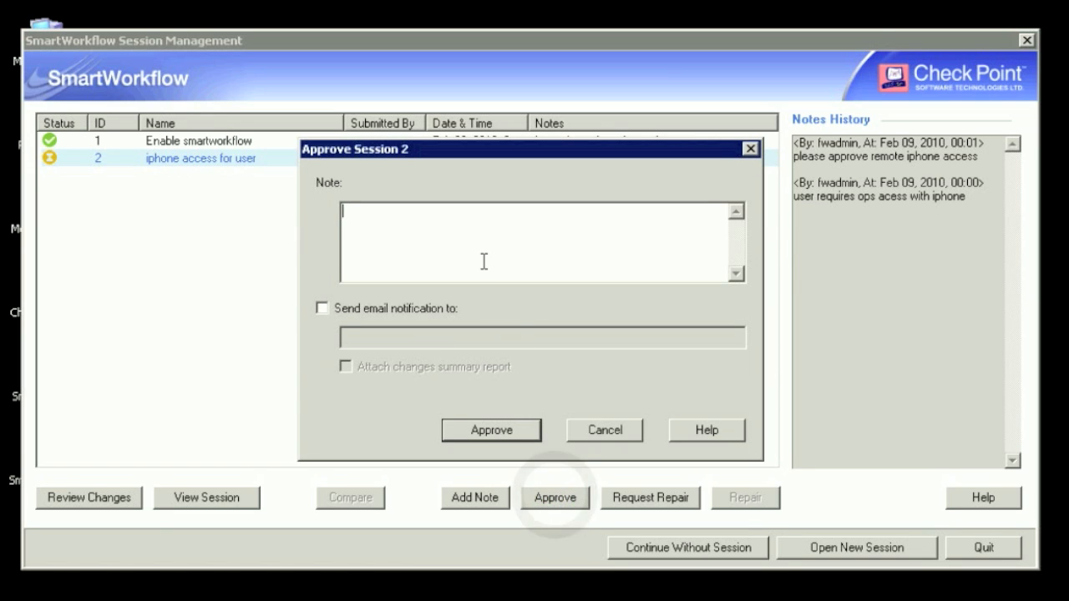
text(please install in our change window)
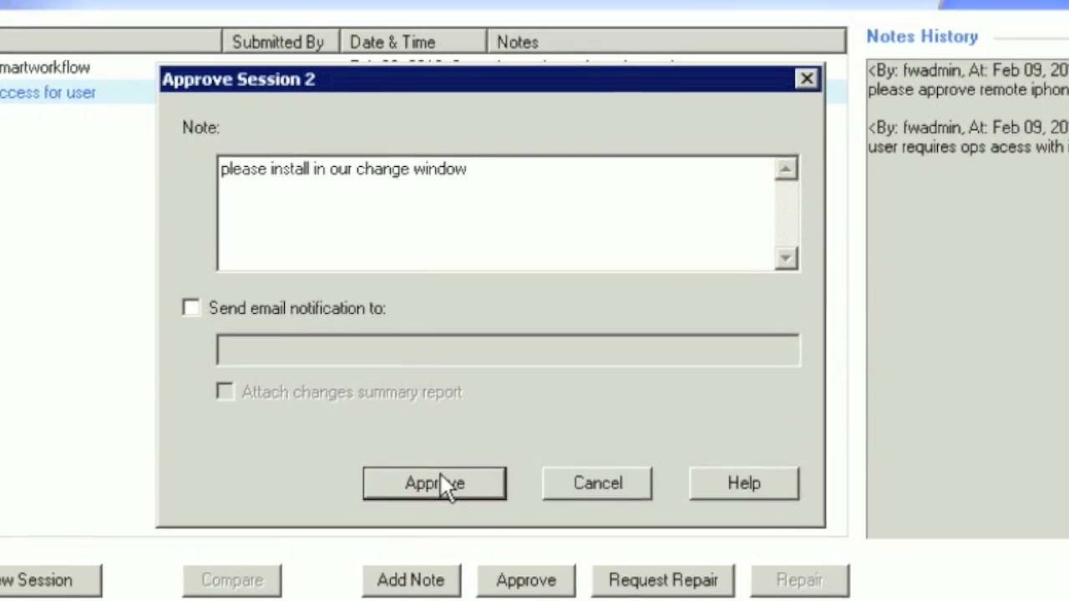
click(449, 469)
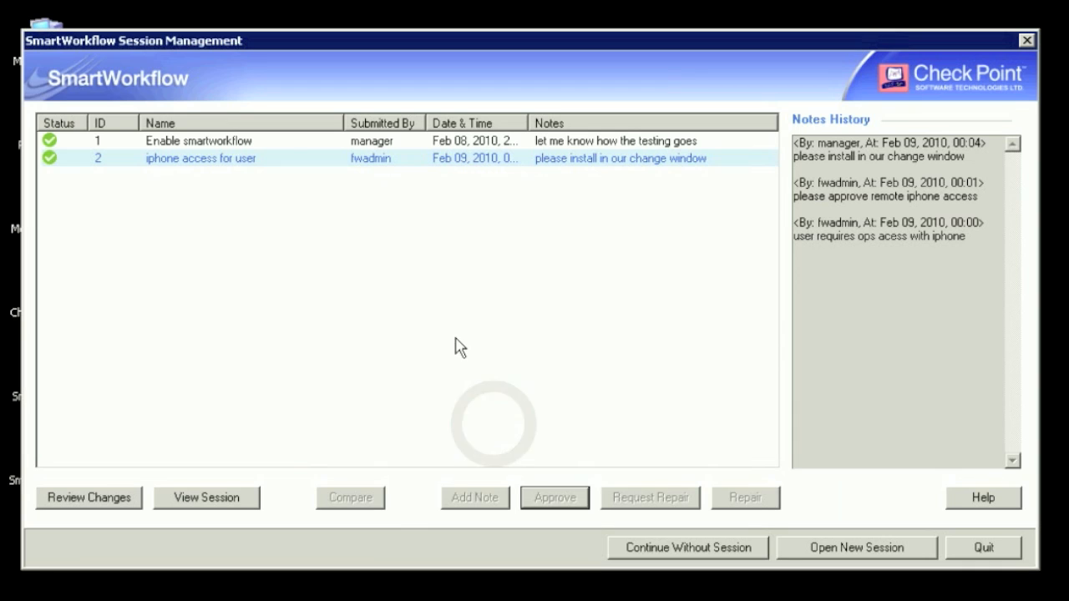
click(983, 548)
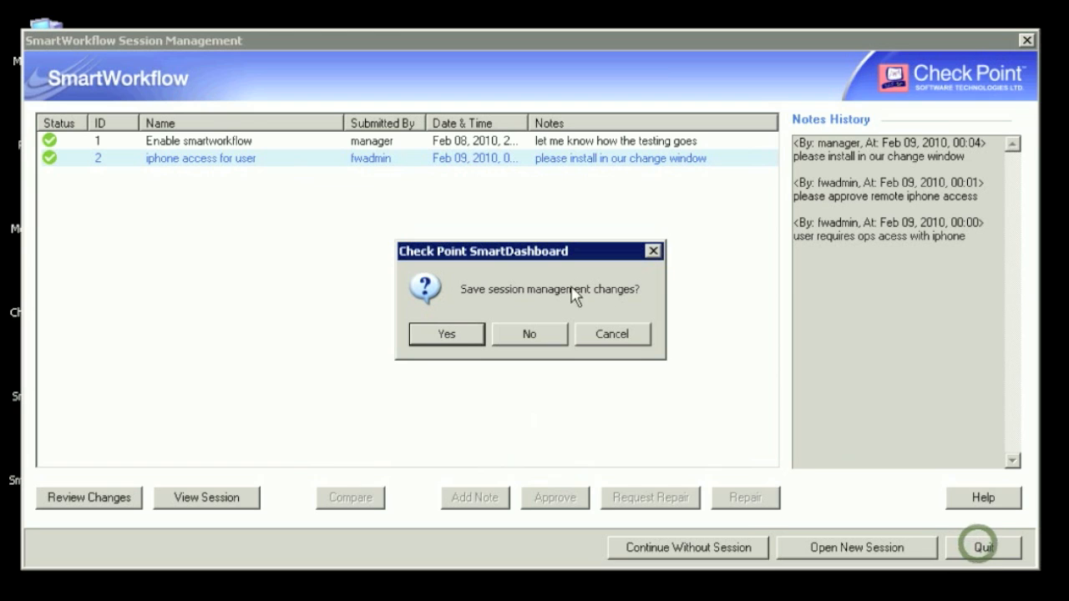
click(429, 332)
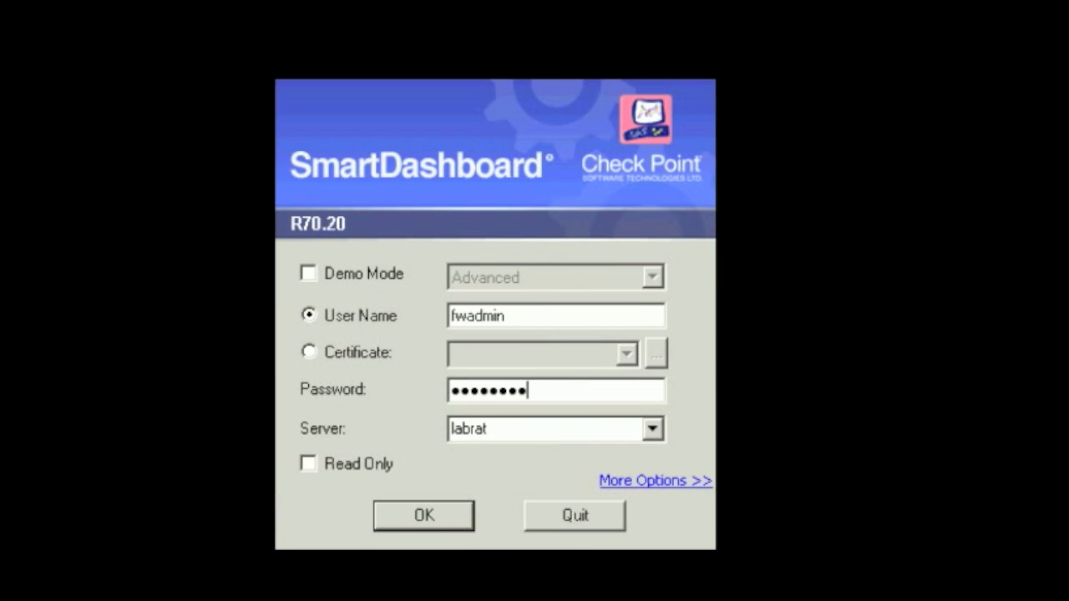
Step: Log in to the labrat server as fwadmin and continue without a session
click(430, 519)
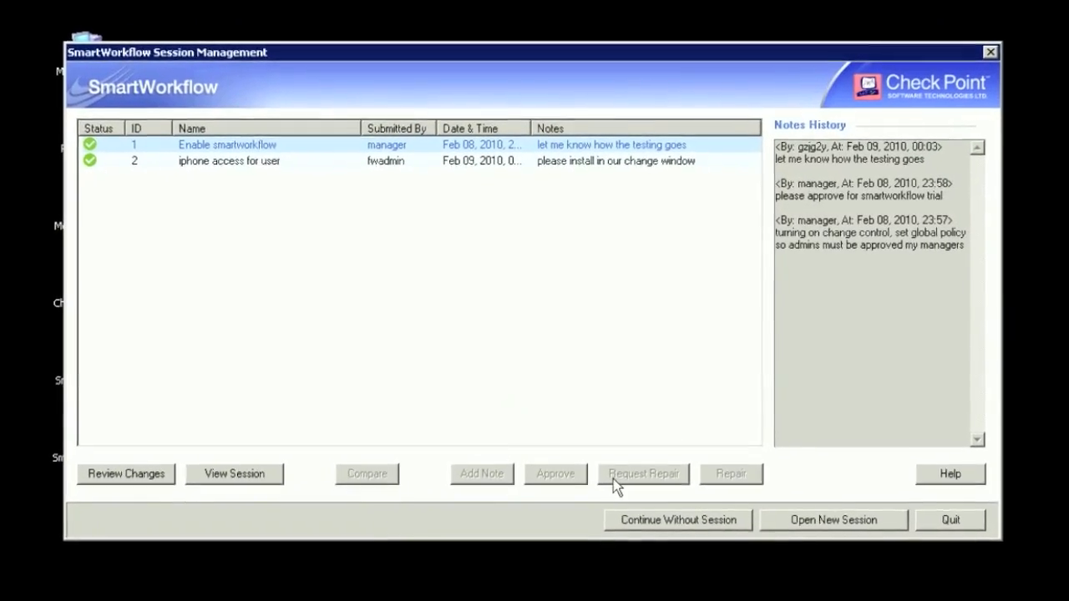
click(672, 513)
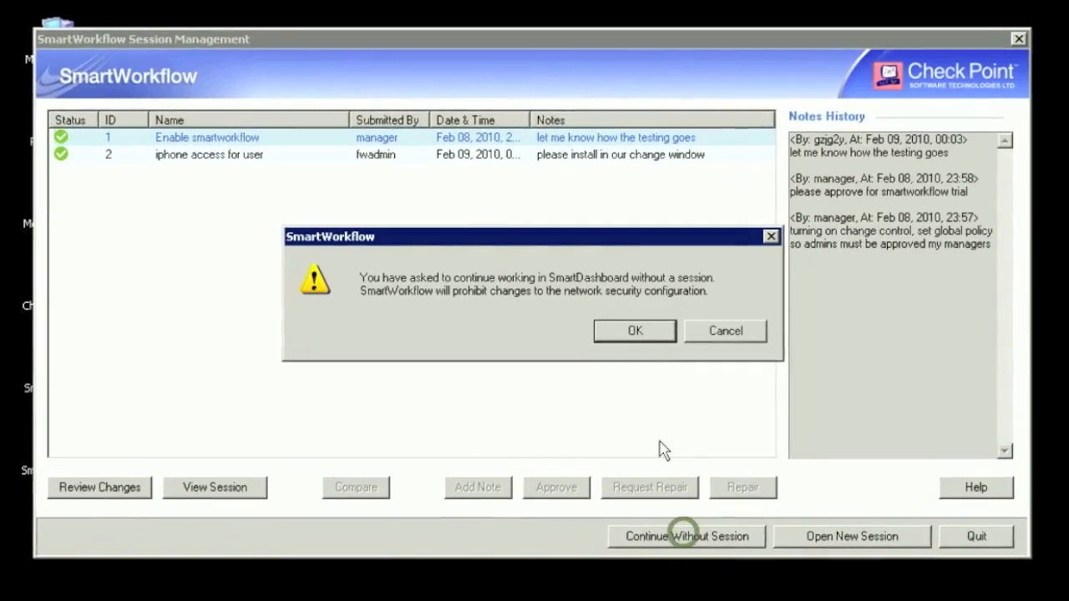
click(635, 330)
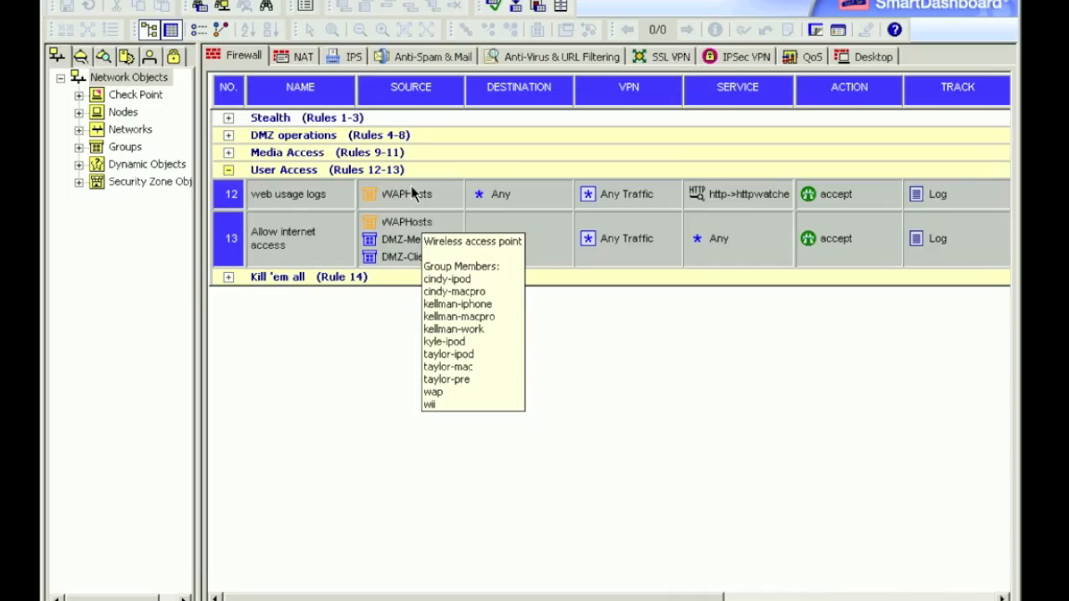
Step: Check what can be done with the WAPHosts source in rule 12 and inspect the DMZ-Media source object in rule 13
right_click(412, 193)
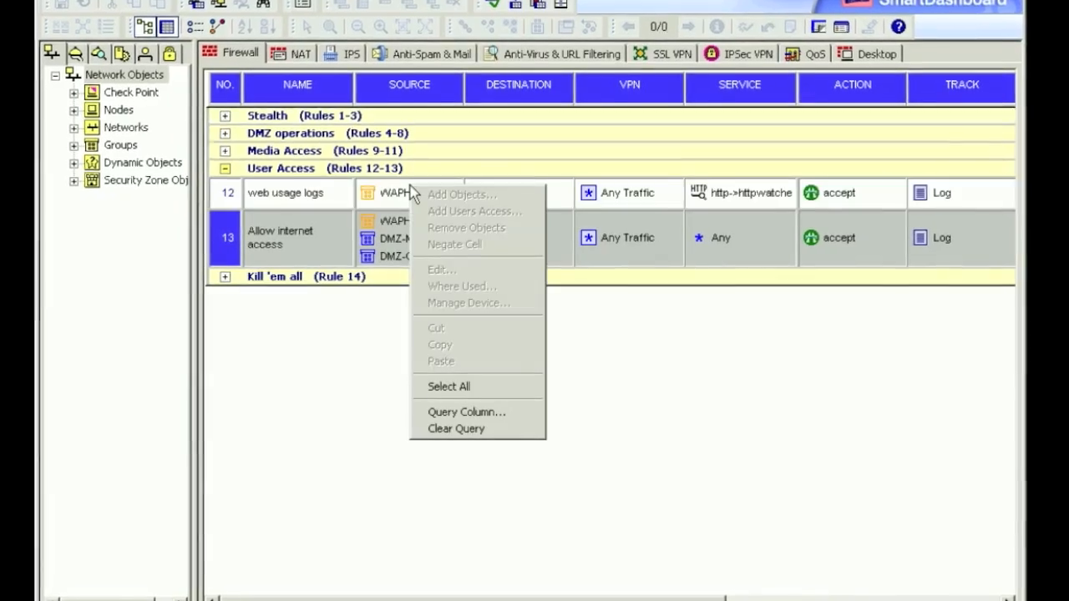
click(451, 286)
double_click(388, 237)
click(544, 358)
click(538, 595)
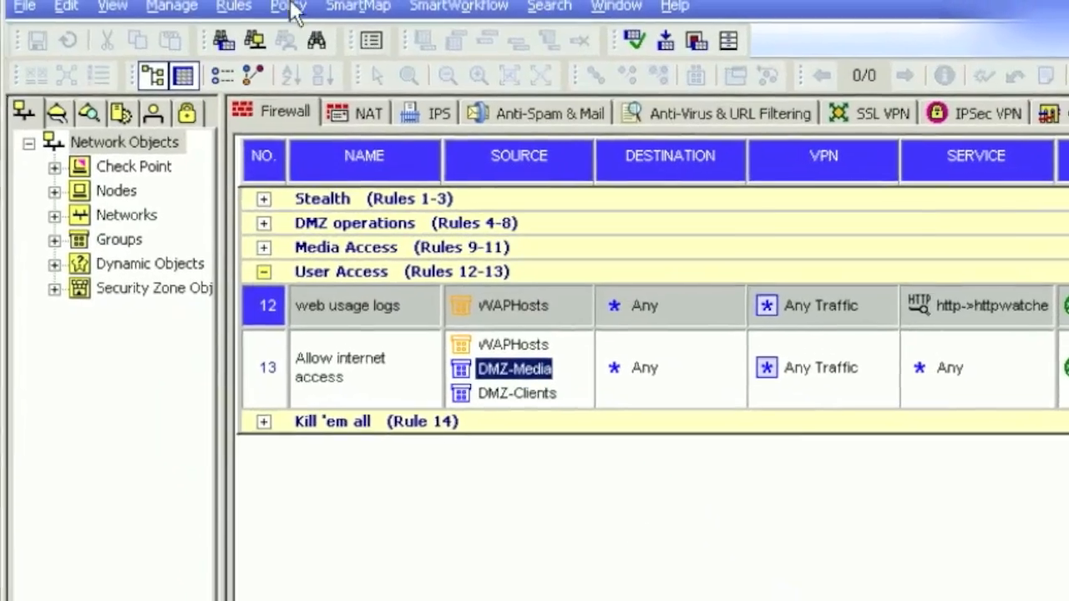
Step: Install the policy on gatekeeper with Network Security and QoS, and keep the deployed sessions information
click(292, 6)
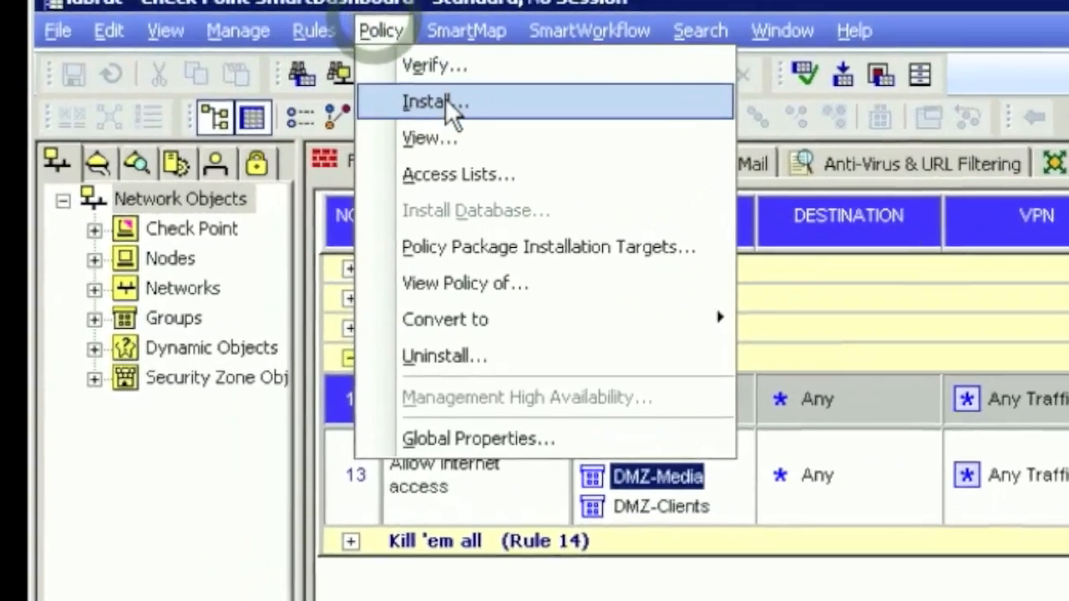
click(367, 75)
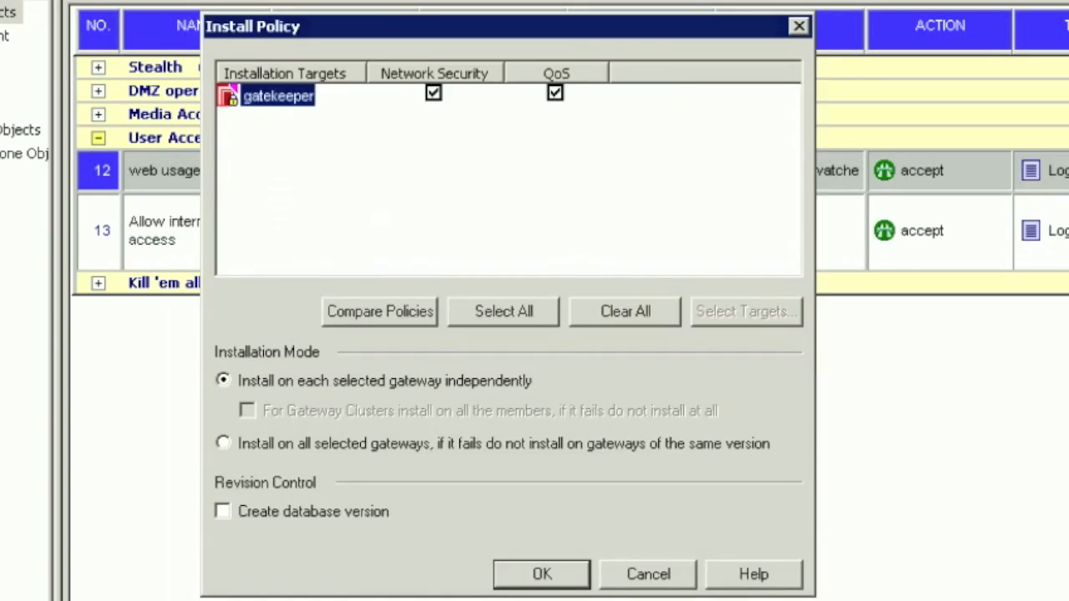
click(552, 574)
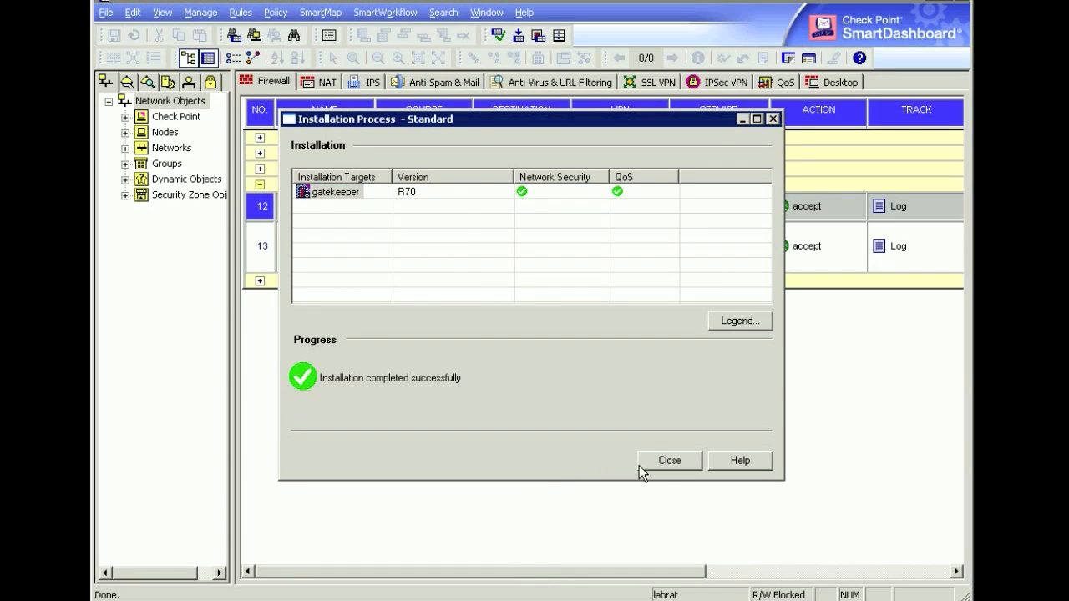
click(668, 462)
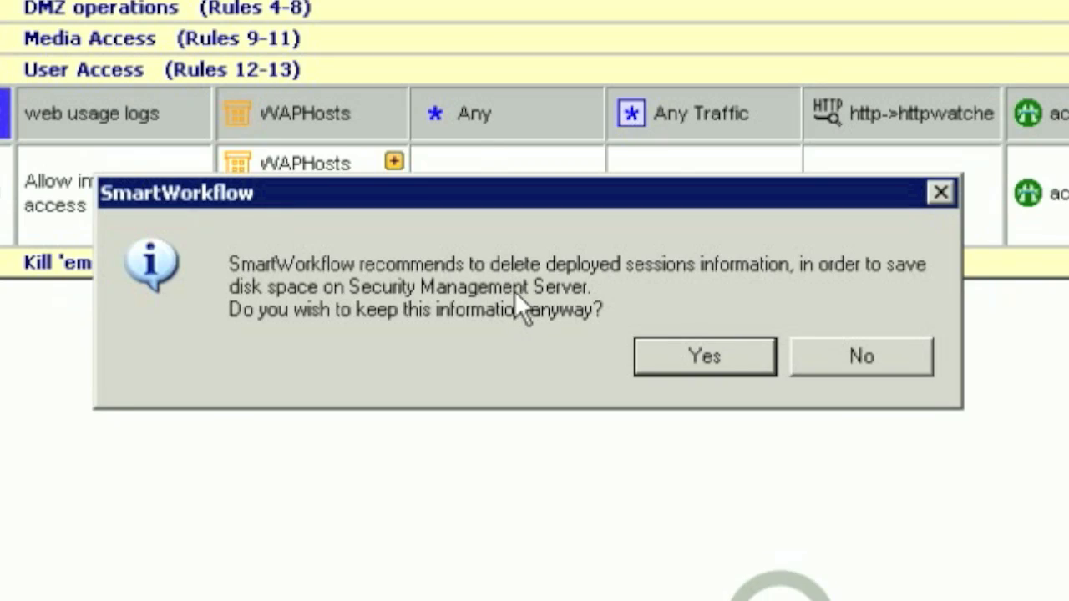
click(703, 361)
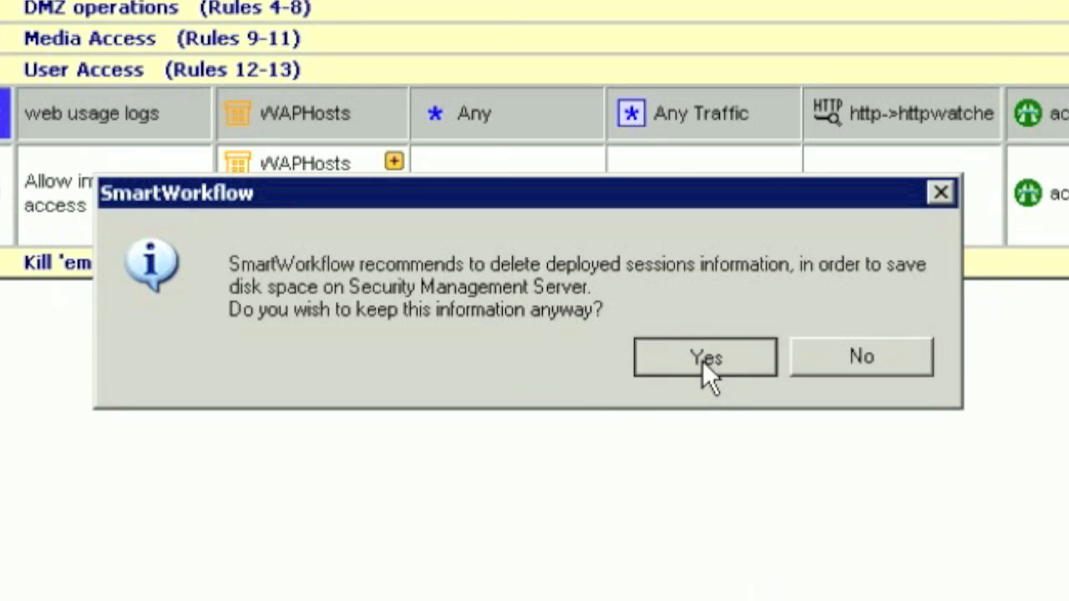